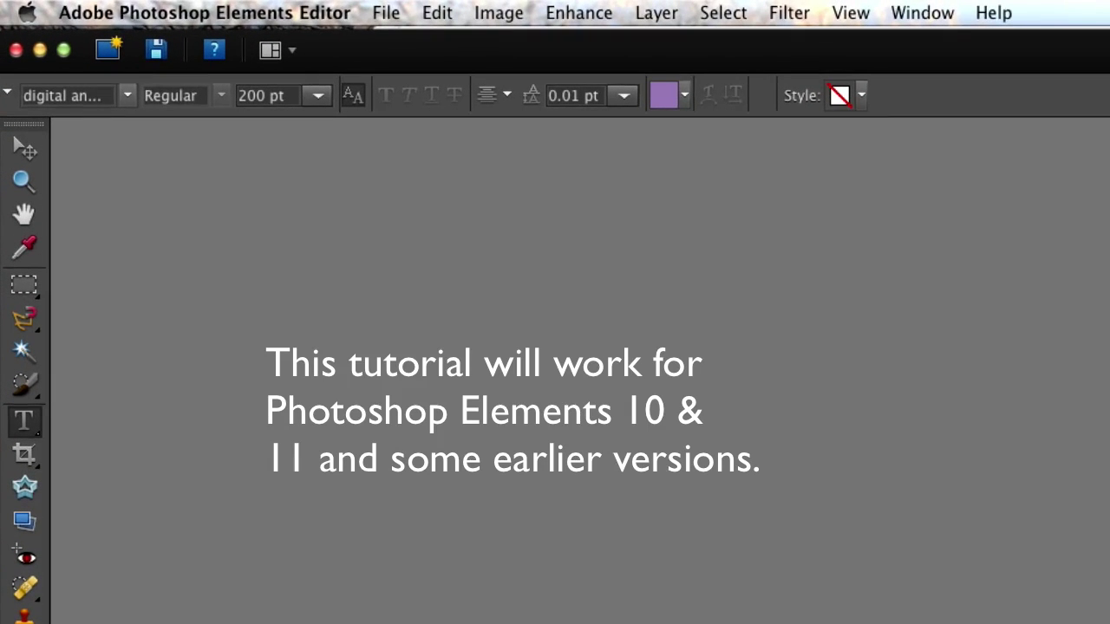
# - Create a new blank white document 1280 × 720 pixels at 72 ppi
pyautogui.click(384, 13)
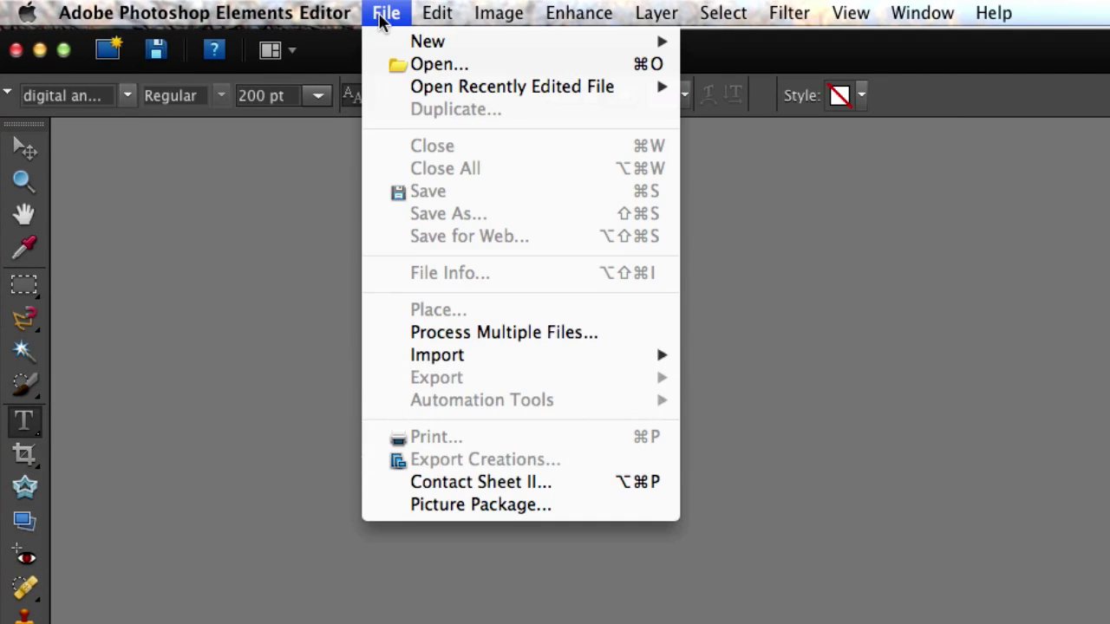
pyautogui.moveTo(406, 41)
pyautogui.click(720, 49)
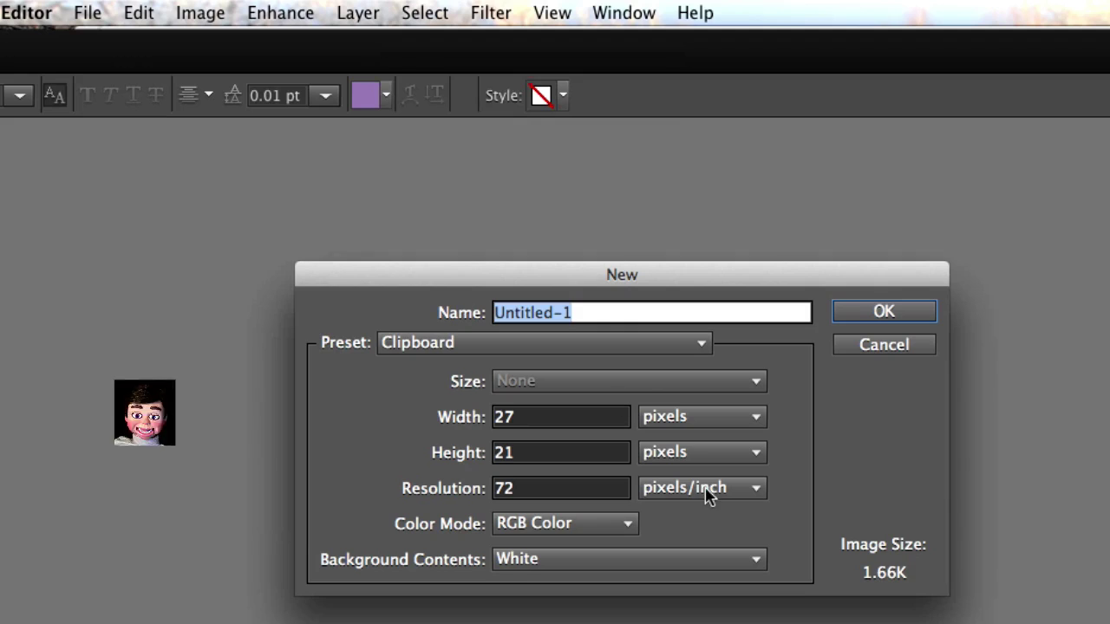
pyautogui.click(505, 418)
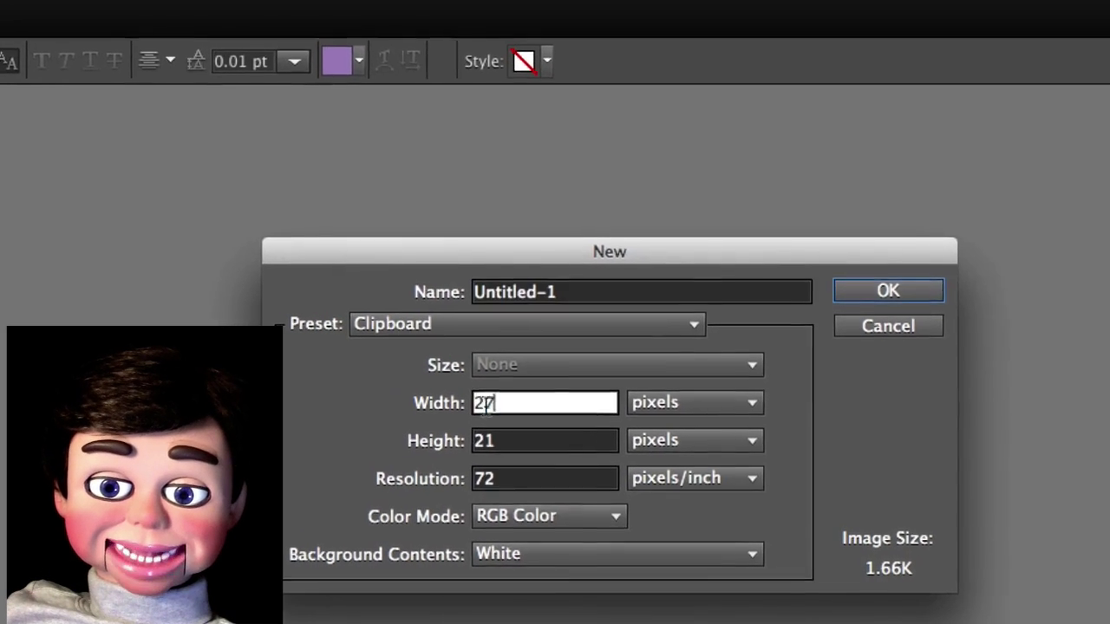
pyautogui.write('1280')
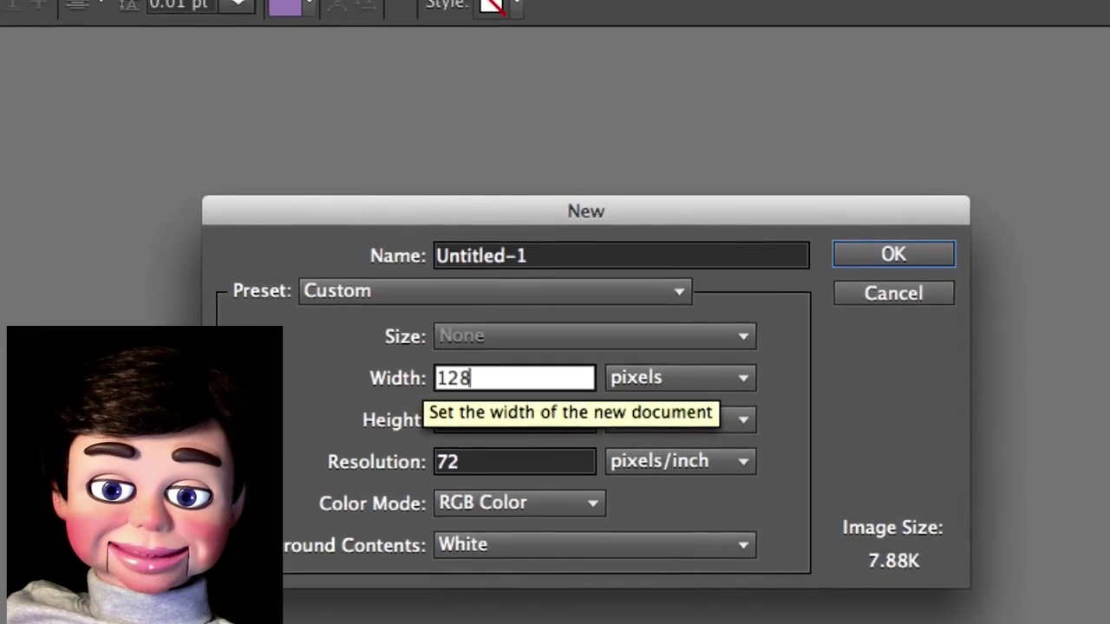
pyautogui.click(515, 433)
pyautogui.doubleClick(471, 409)
pyautogui.write('720')
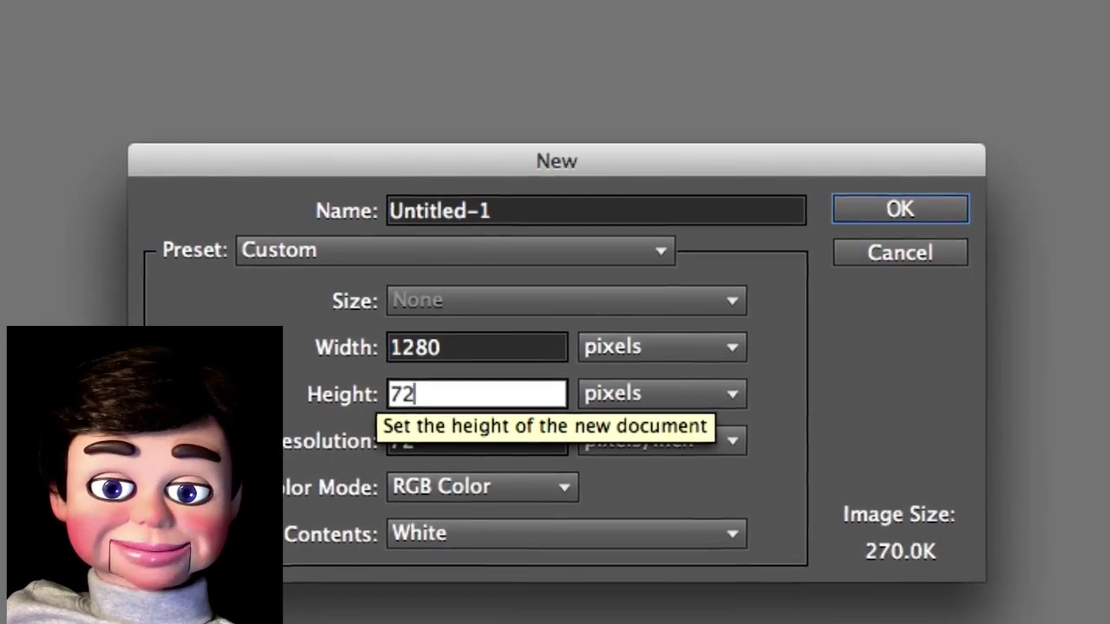
pyautogui.press('Tab')
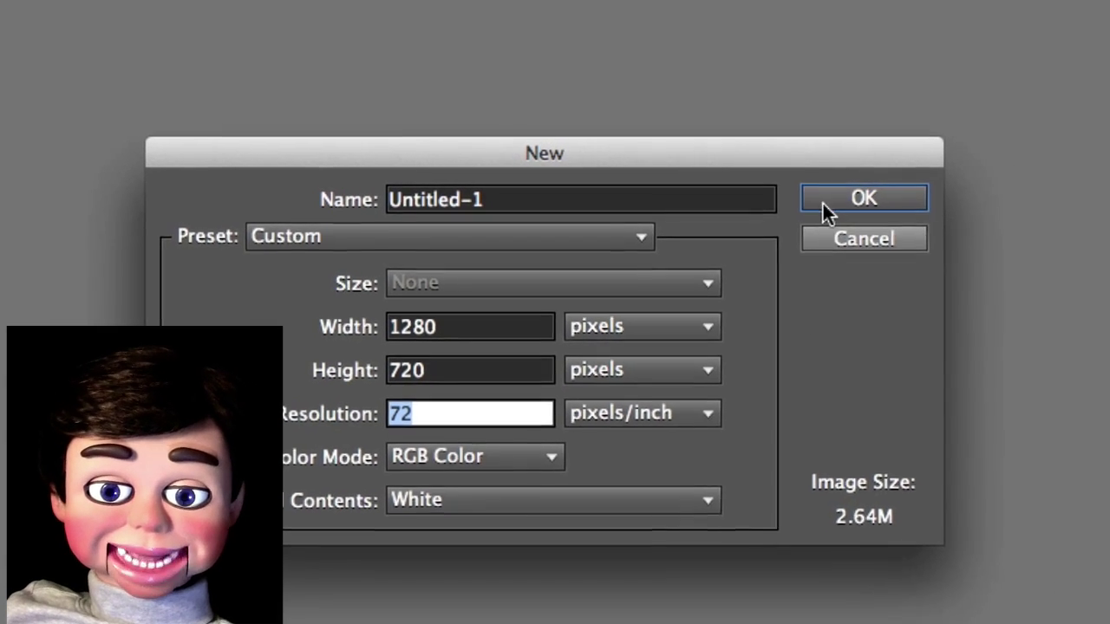
pyautogui.click(824, 201)
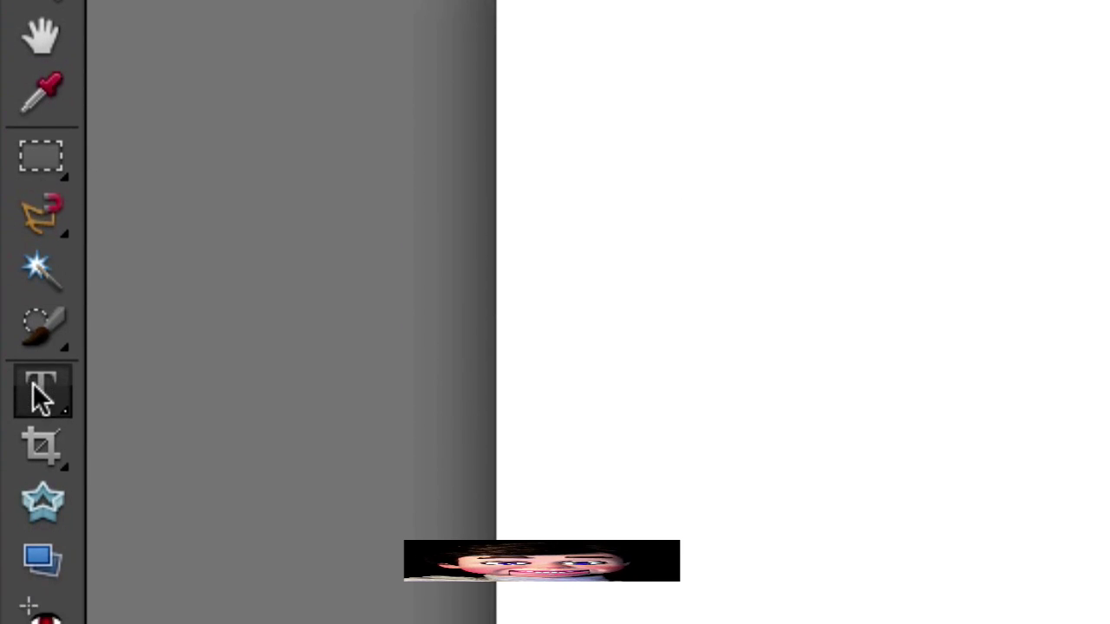
# - Choose the Horizontal Type Tool and scroll through the font list to pick a font
pyautogui.click(39, 390)
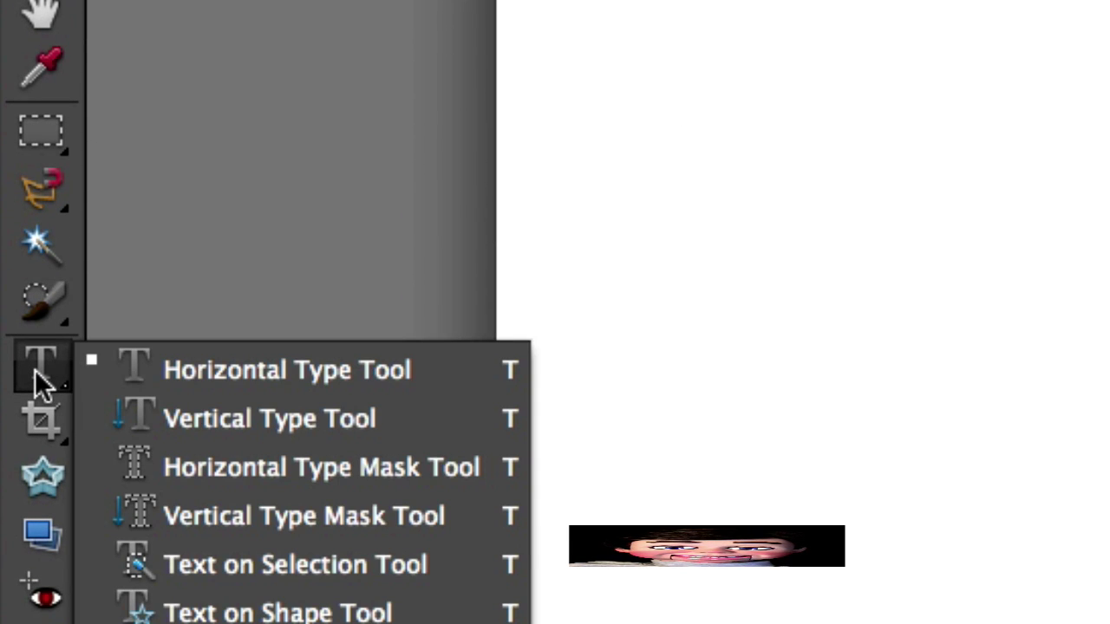
pyautogui.click(187, 371)
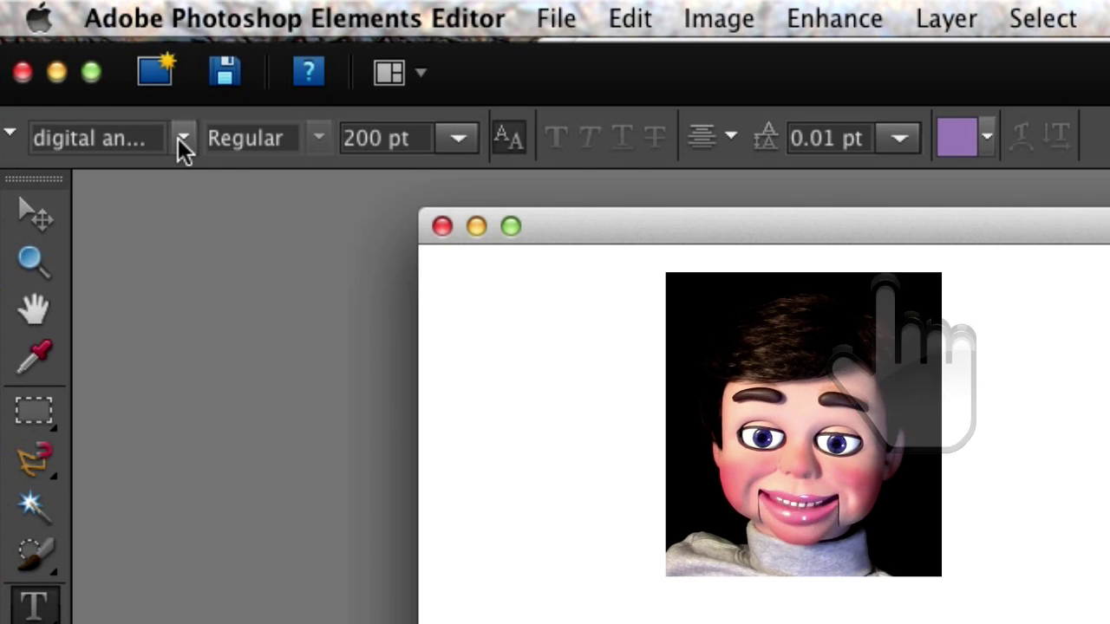
pyautogui.click(177, 138)
pyautogui.scroll(-10, 175, 155)
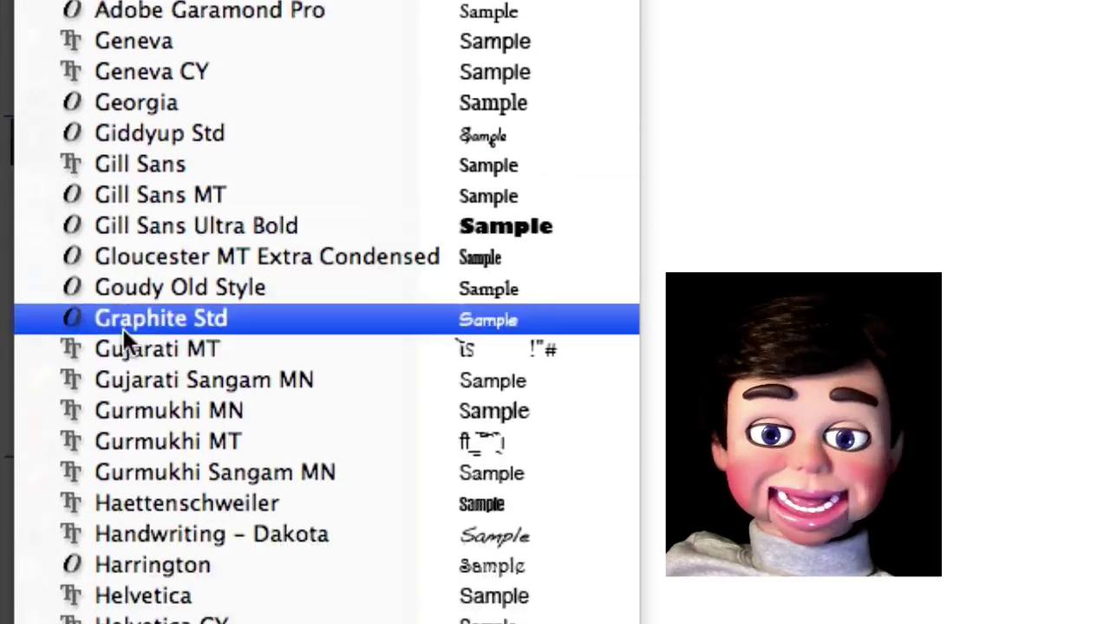
pyautogui.scroll(-15, 173, 373)
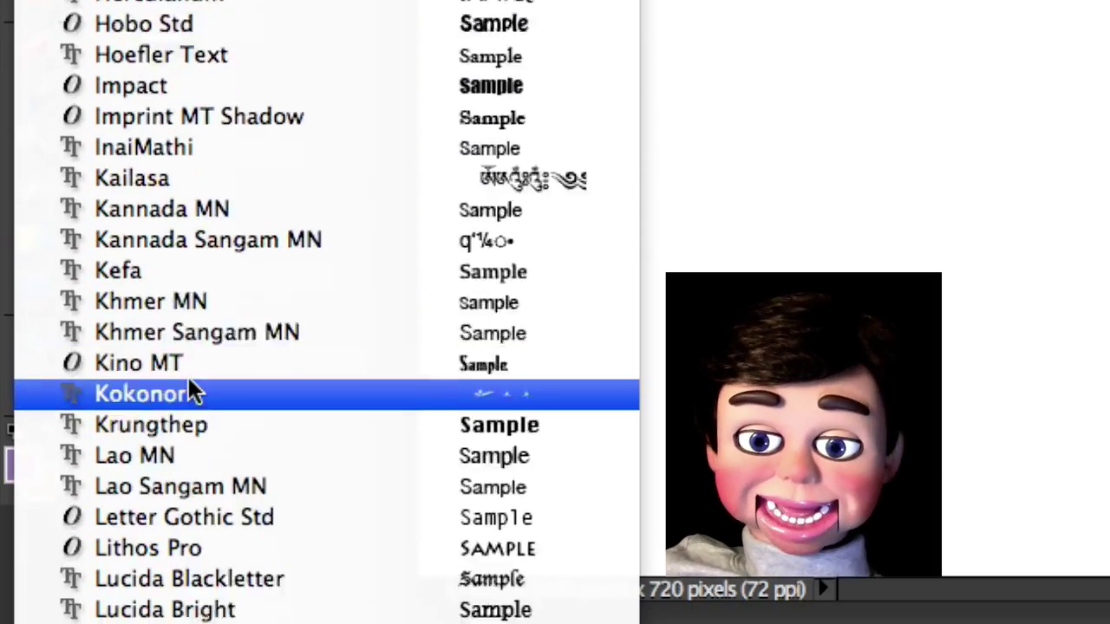
pyautogui.scroll(-15, 192, 390)
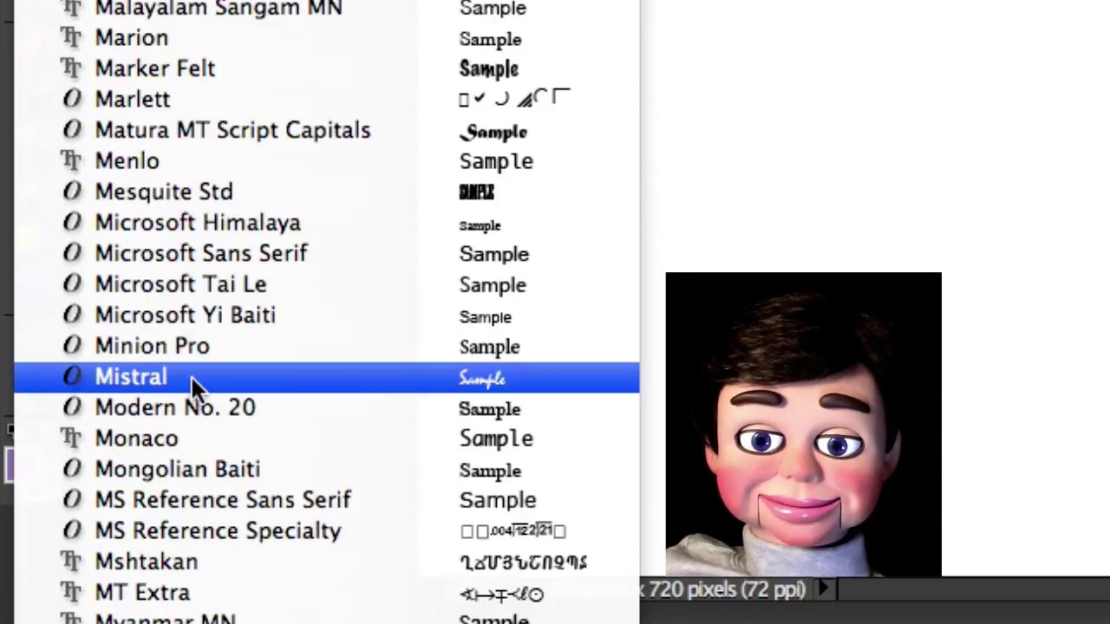
pyautogui.scroll(-7, 192, 386)
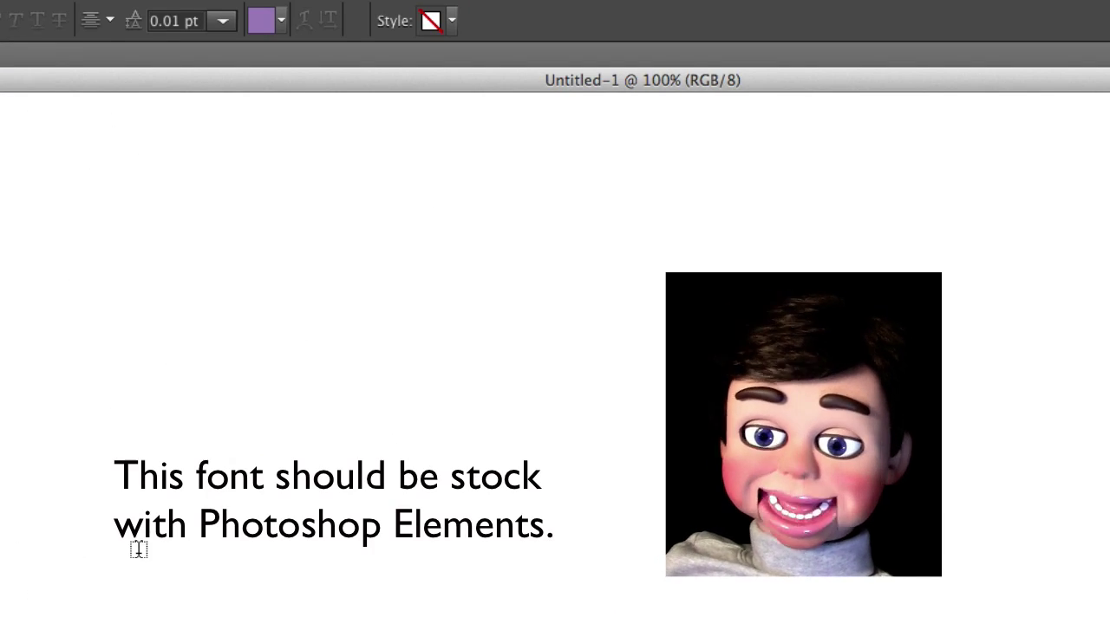
# - Type 'CEO' on the canvas, commit it, and drag it to the canvas centre
pyautogui.click(65, 389)
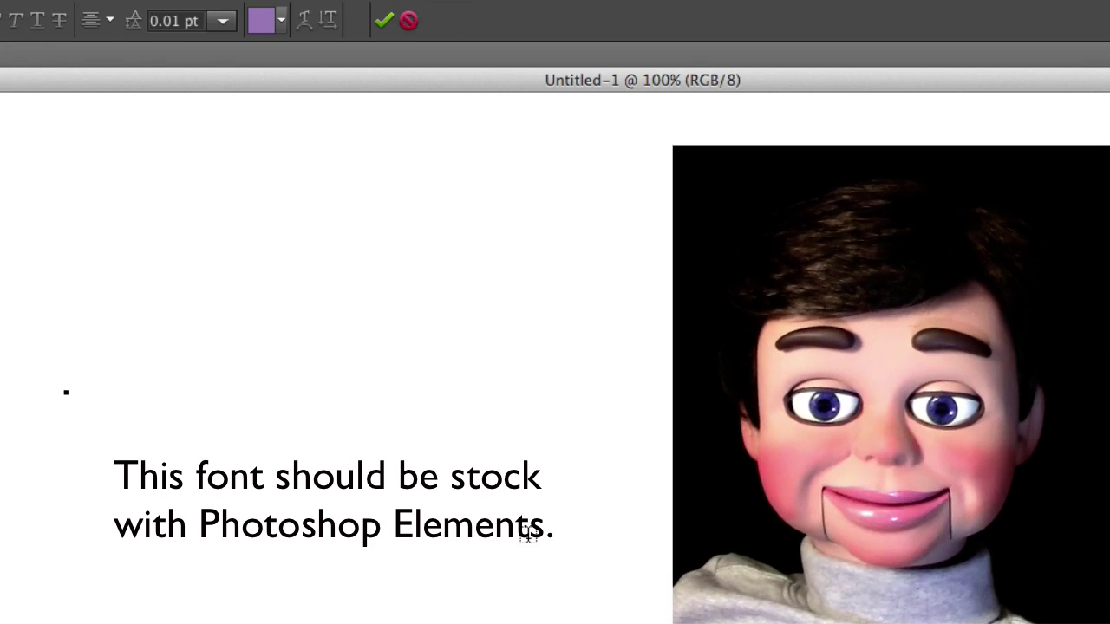
pyautogui.write('C')
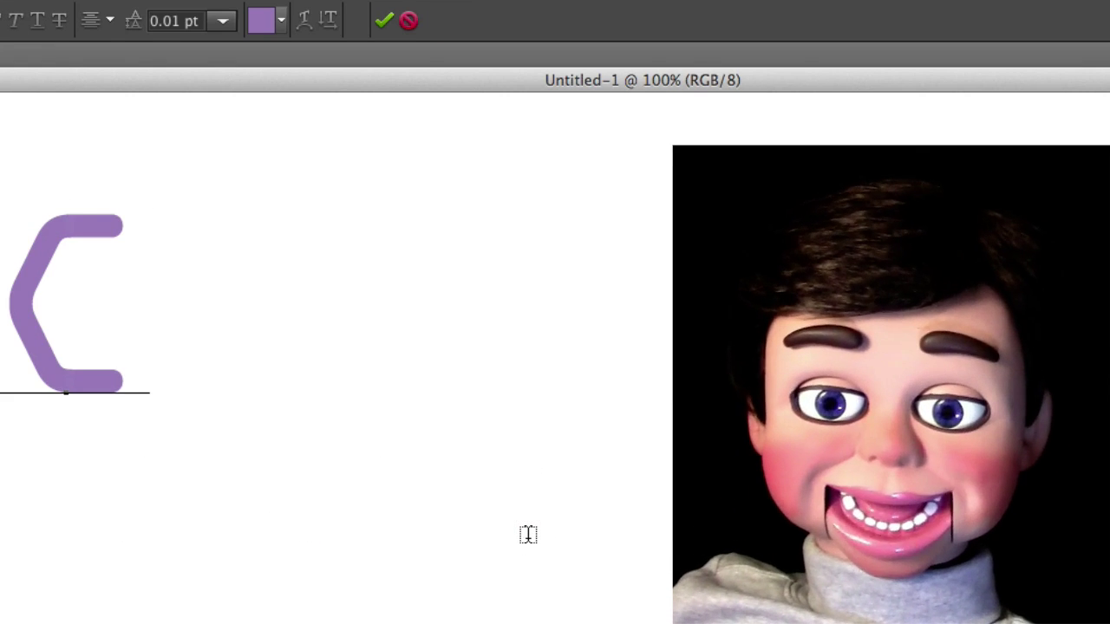
pyautogui.write('EO')
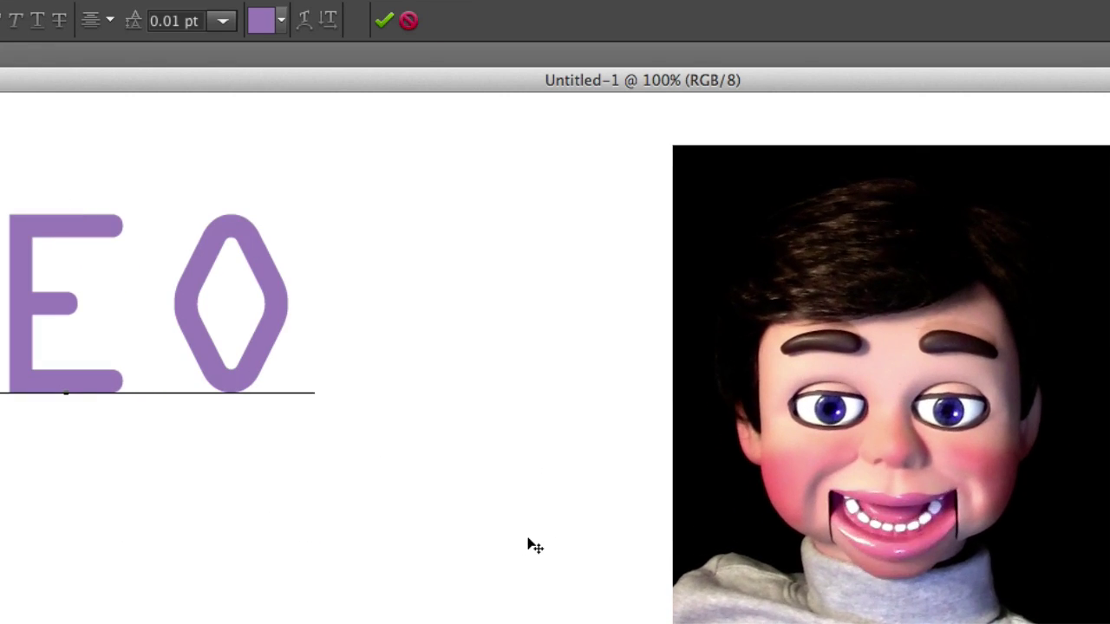
pyautogui.hotkey('ctrl', 'Return')
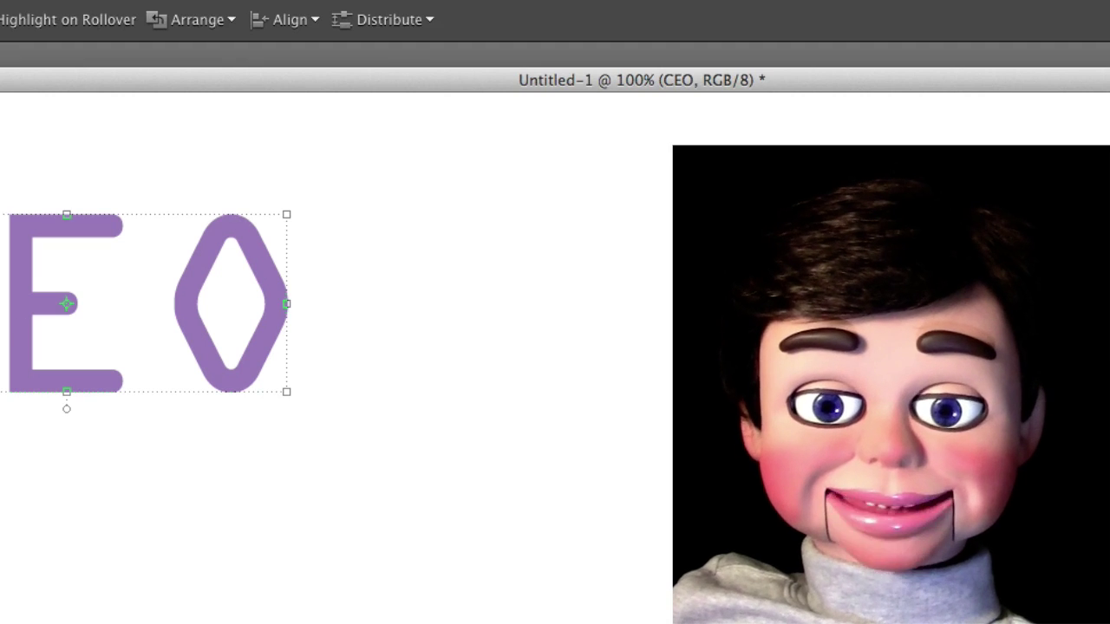
pyautogui.moveTo(30, 274); pyautogui.dragTo(509, 373)
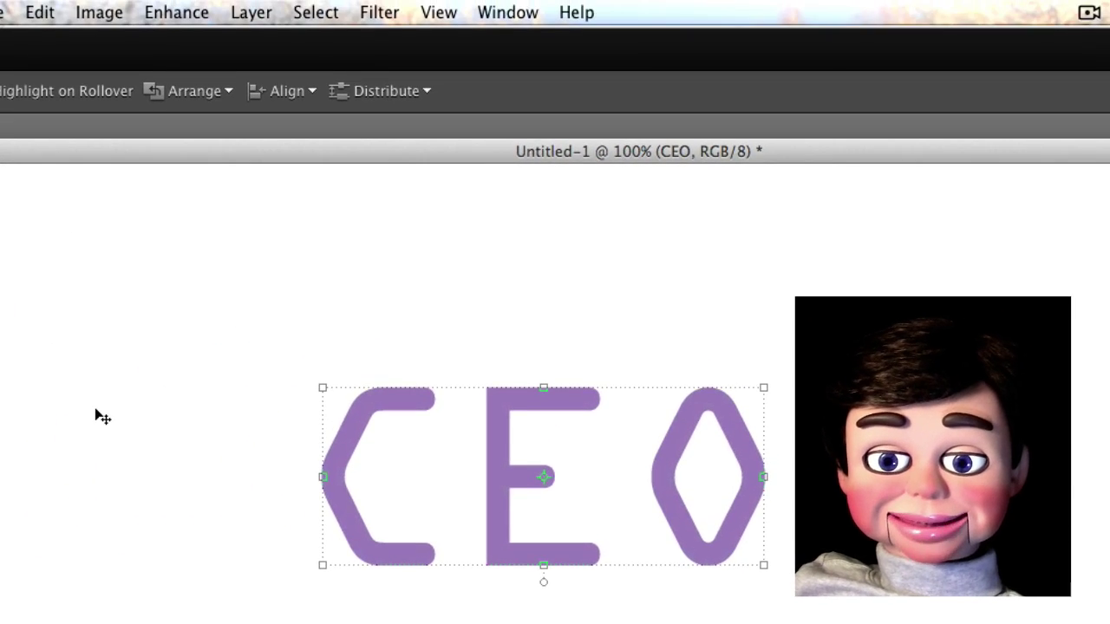
# - Simplify the CEO text layer into a pixel layer, then deselect it
pyautogui.click(251, 13)
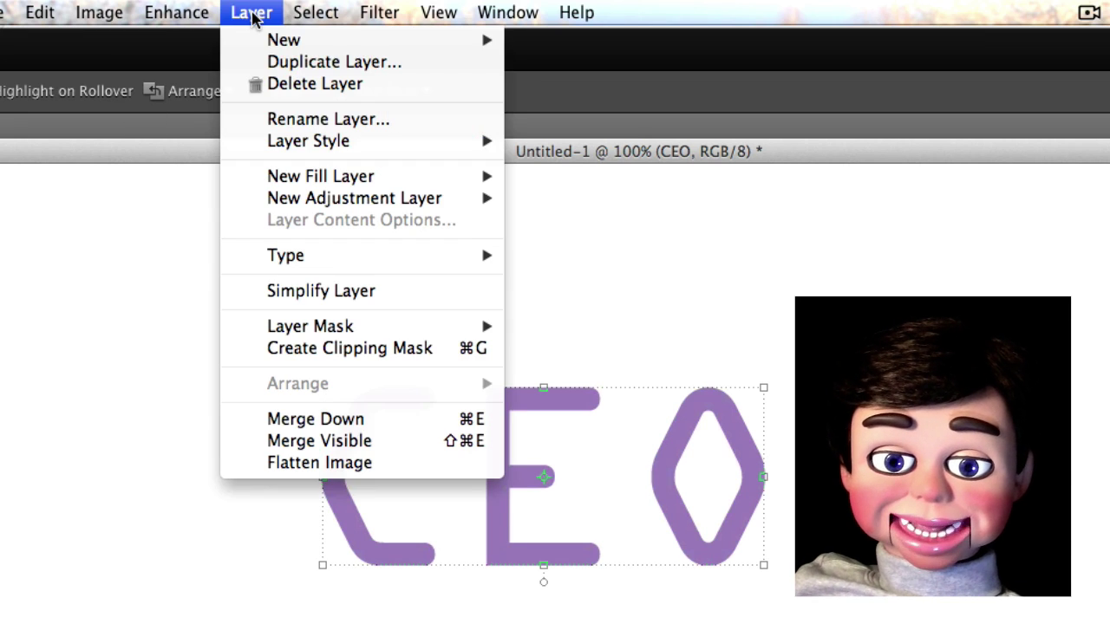
pyautogui.click(308, 290)
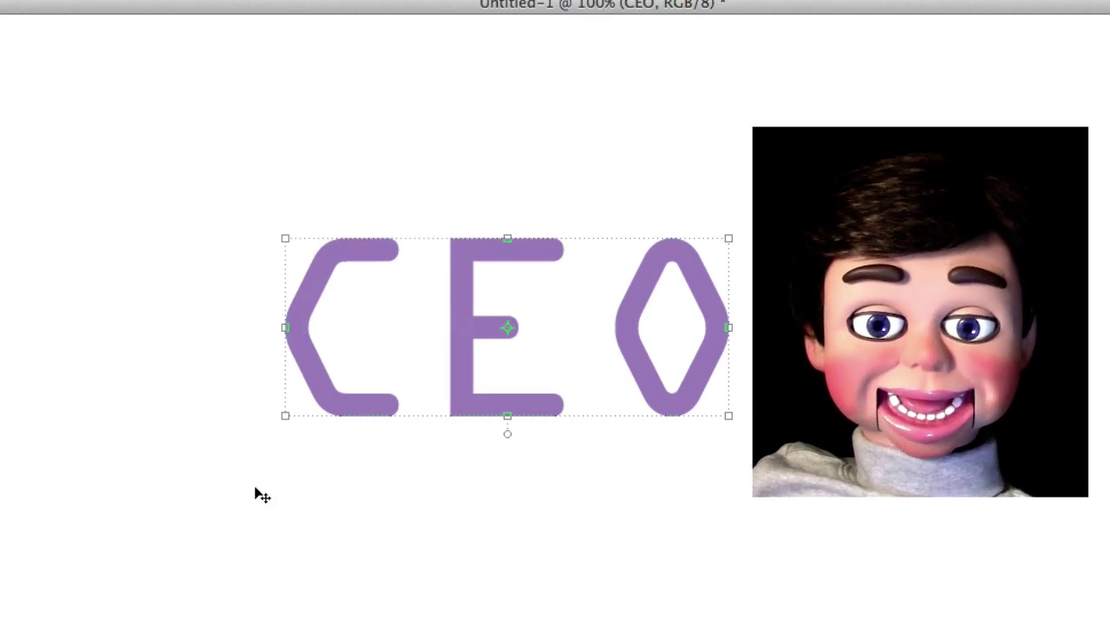
pyautogui.click(261, 495)
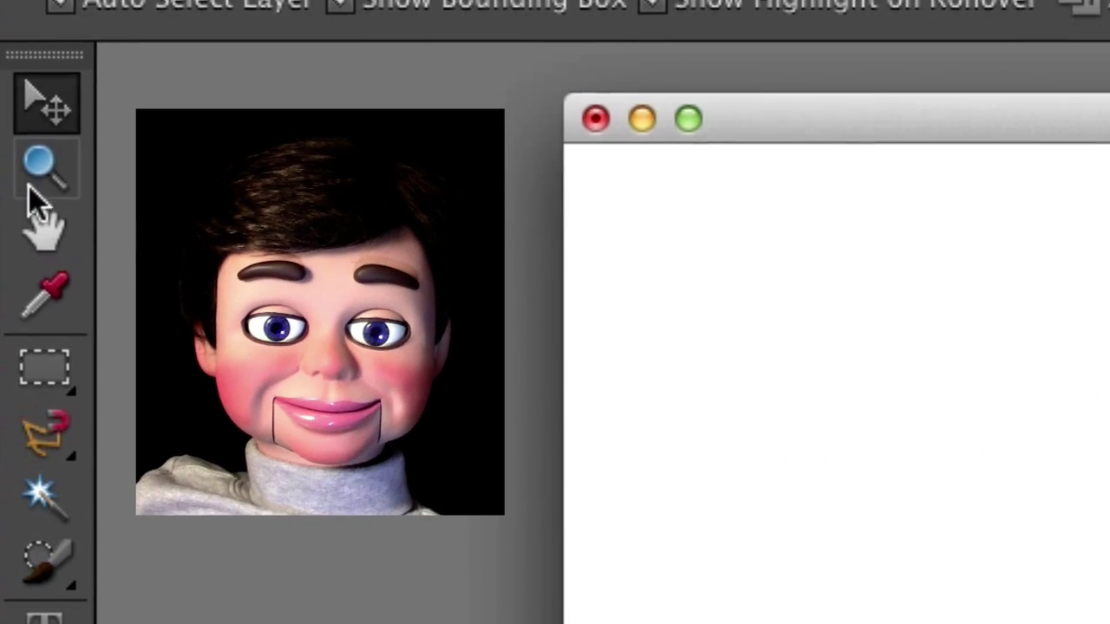
# - Set the marquee shape to Elliptical, then switch to the Move tool with V
pyautogui.click(44, 367)
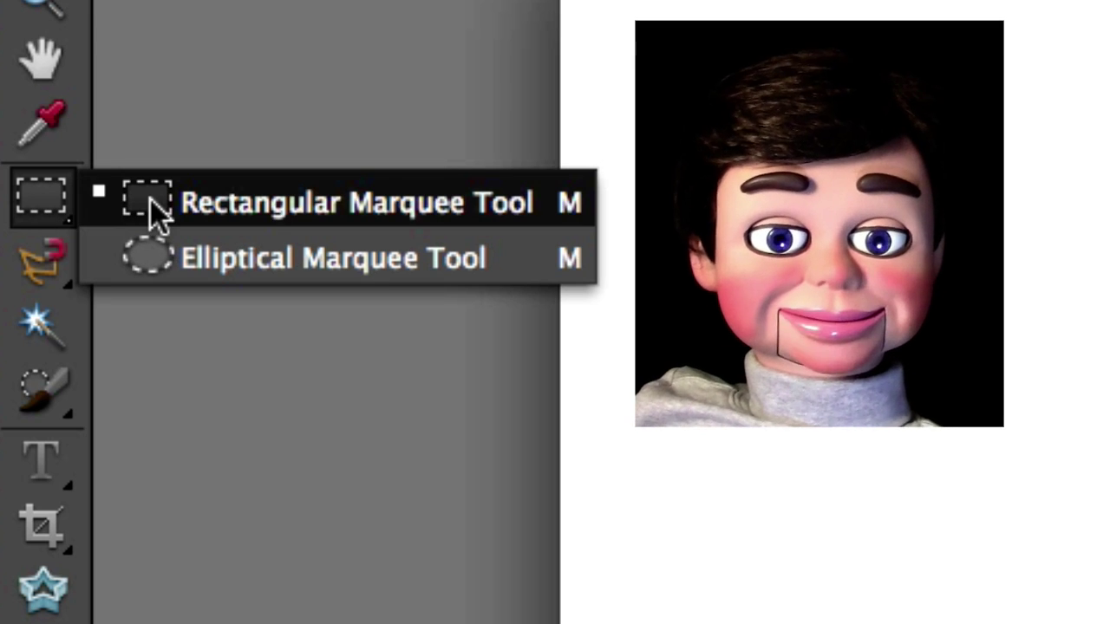
pyautogui.click(150, 200)
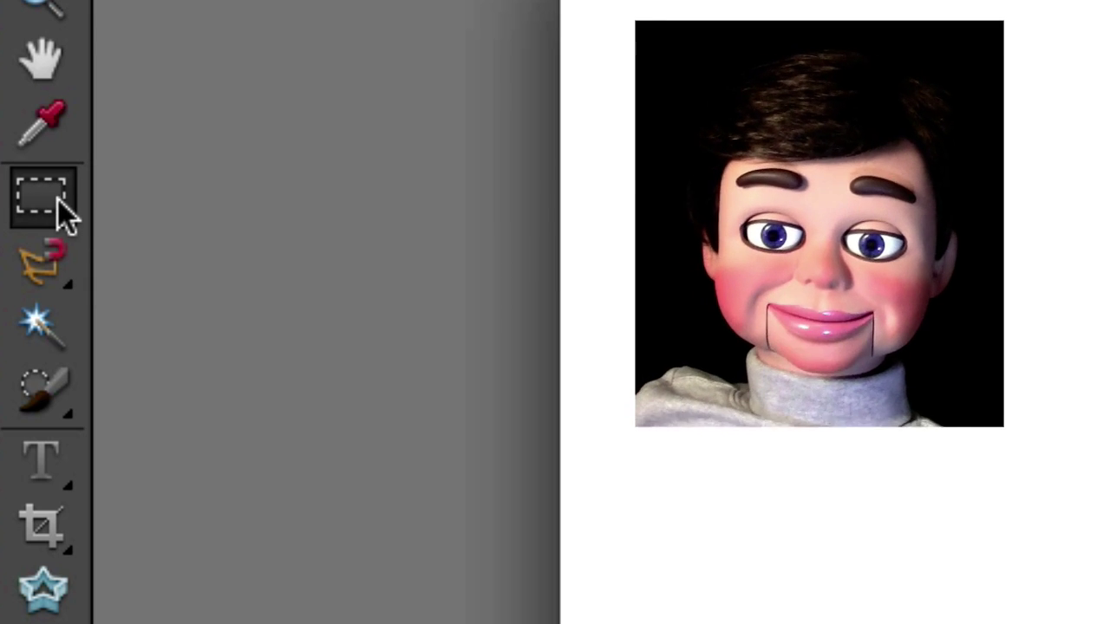
pyautogui.click(30, 197)
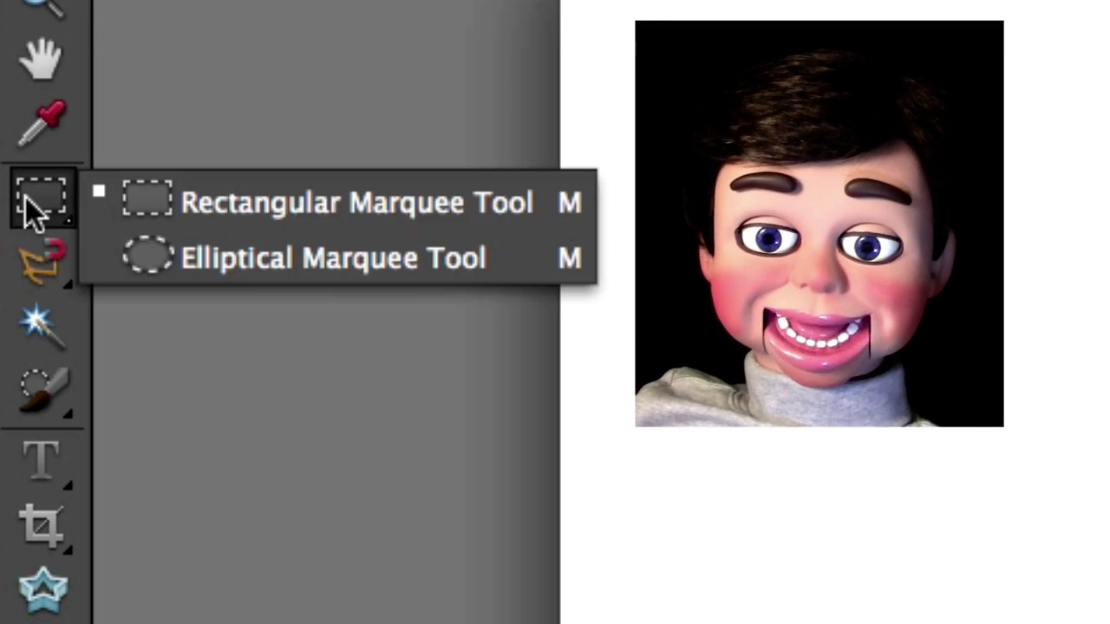
pyautogui.click(113, 253)
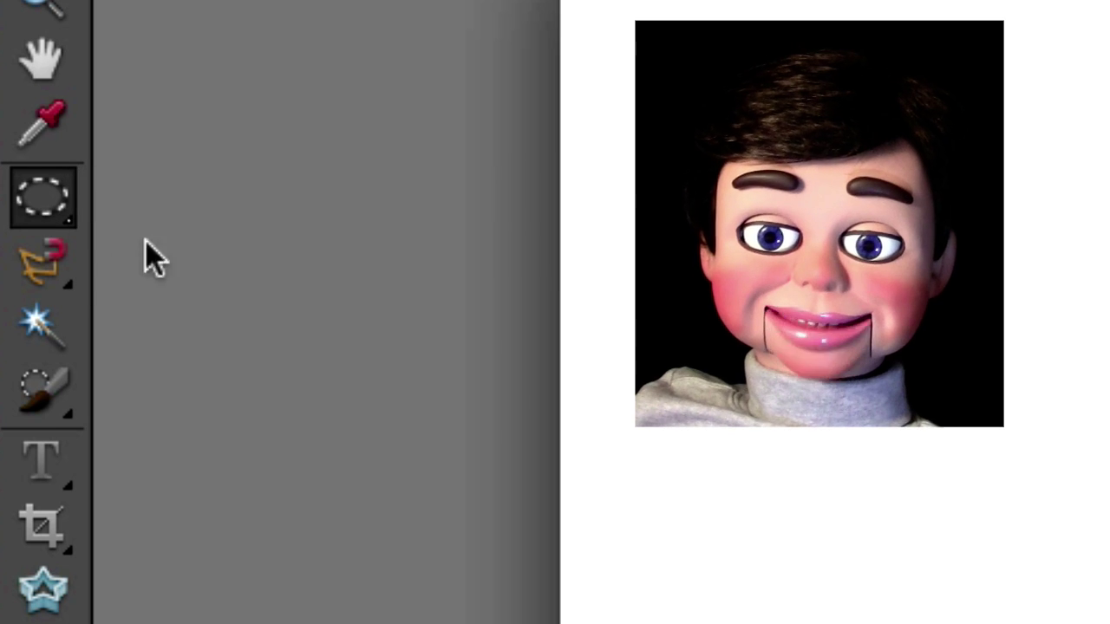
pyautogui.click(53, 211)
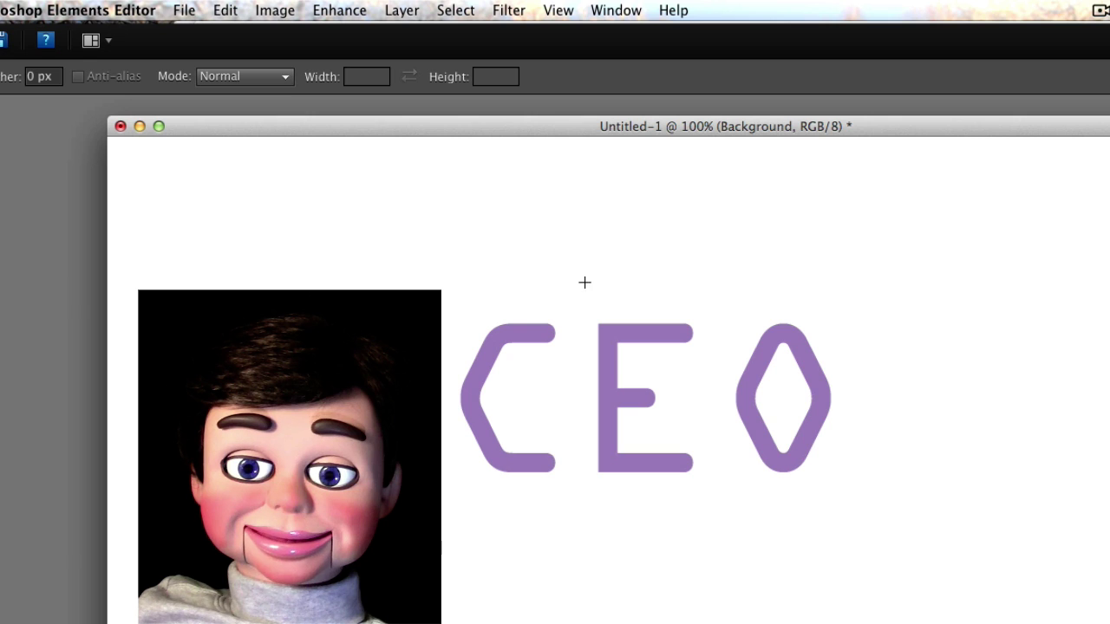
pyautogui.press('v')
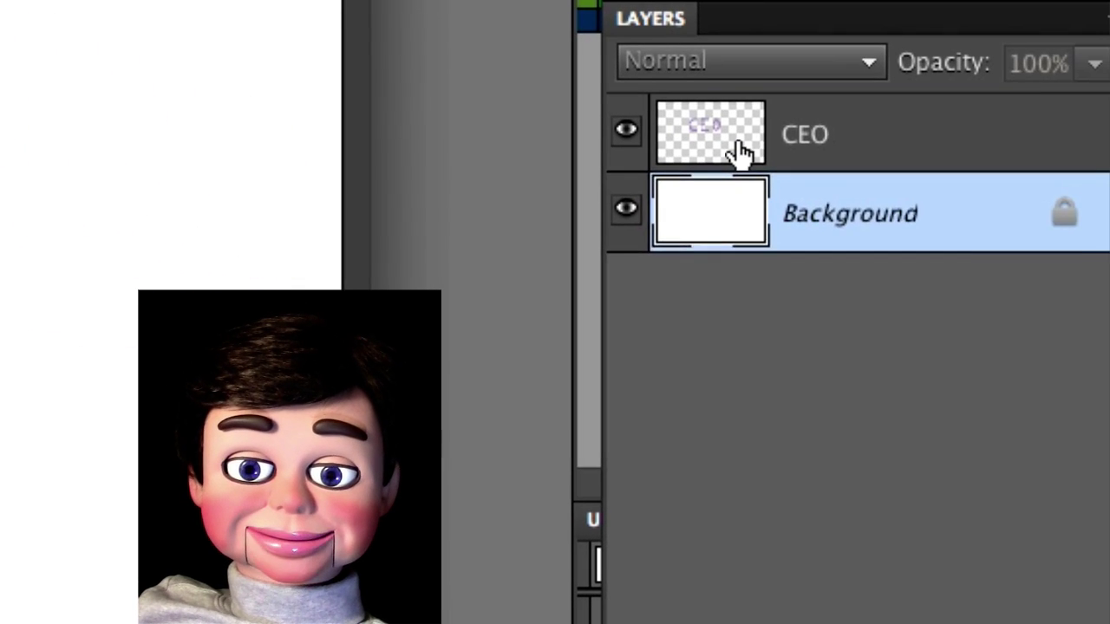
pyautogui.click(742, 152)
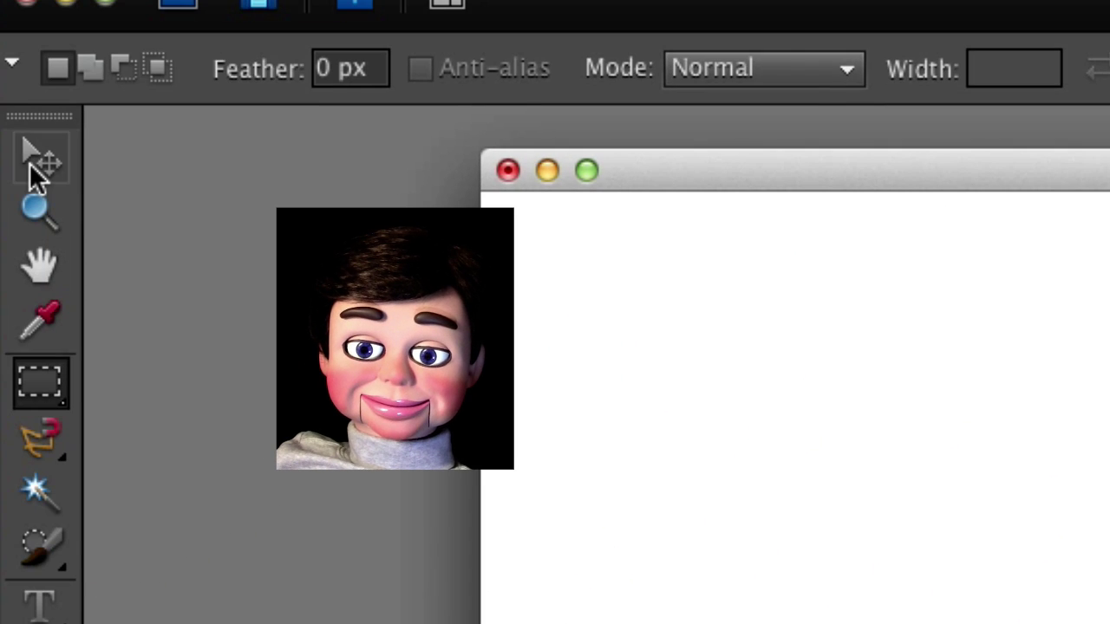
# - Zoom the CEO logo to 300% and switch to the Rectangular Marquee
pyautogui.click(33, 164)
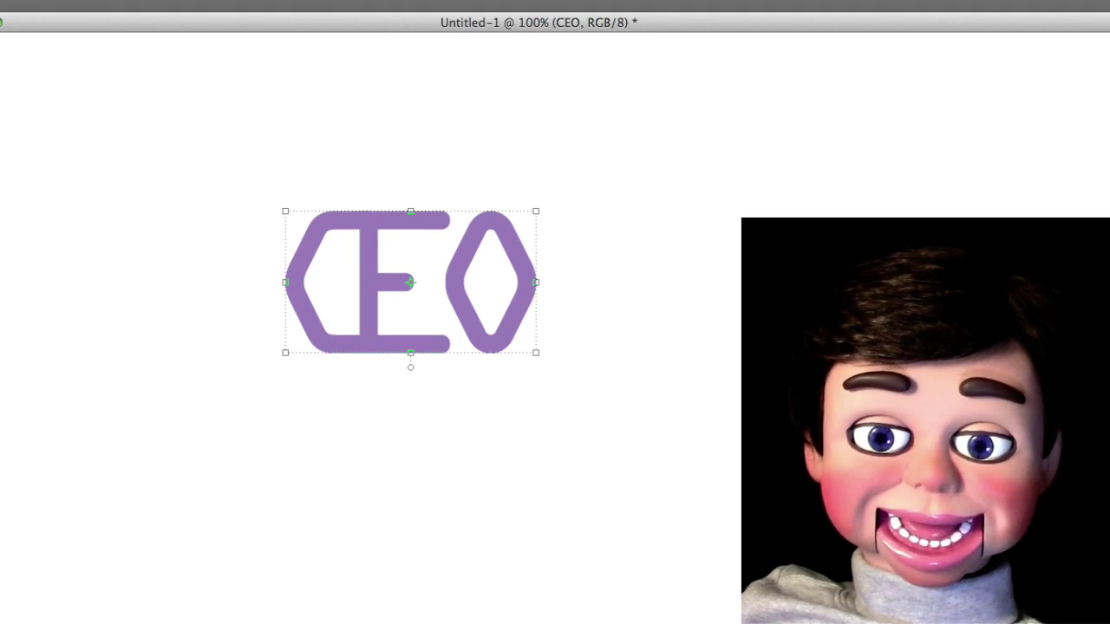
pyautogui.hotkey('ctrl', '+')
pyautogui.hotkey('ctrl', '+')
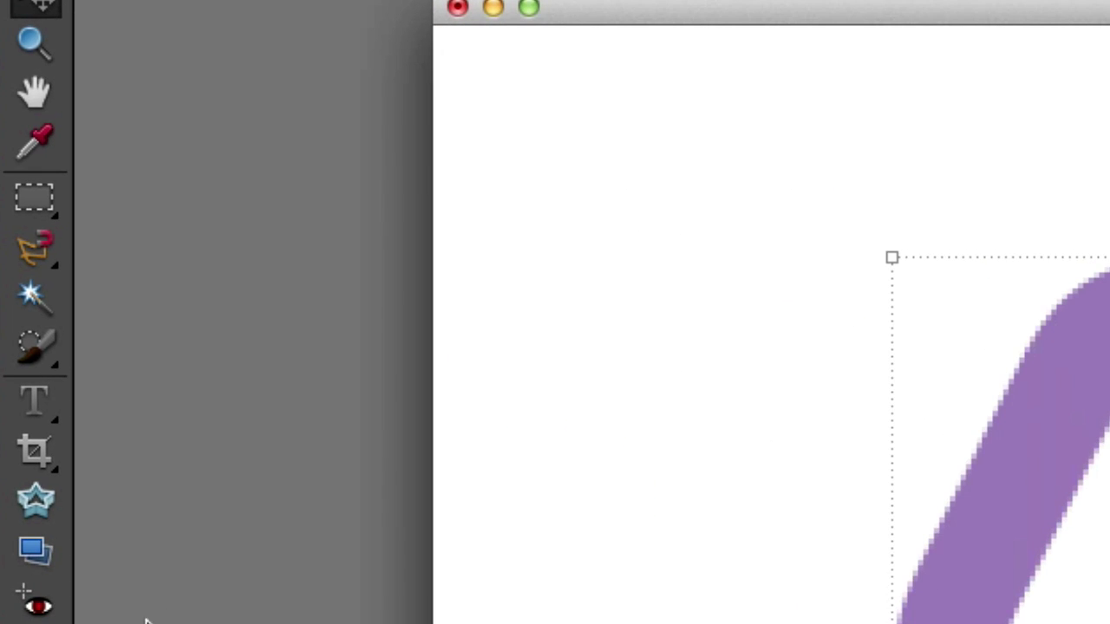
pyautogui.click(41, 202)
pyautogui.moveTo(44, 201); pyautogui.dragTo(198, 213)
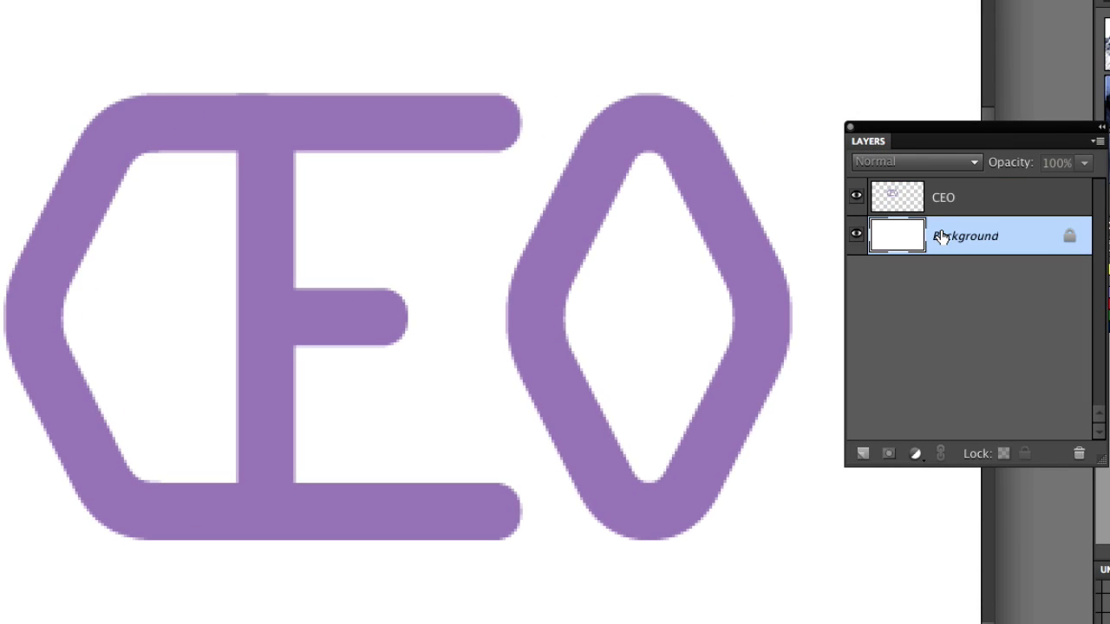
# - Copy the E's middle bar from the CEO layer and slide the first pasted copy toward the O
pyautogui.click(943, 208)
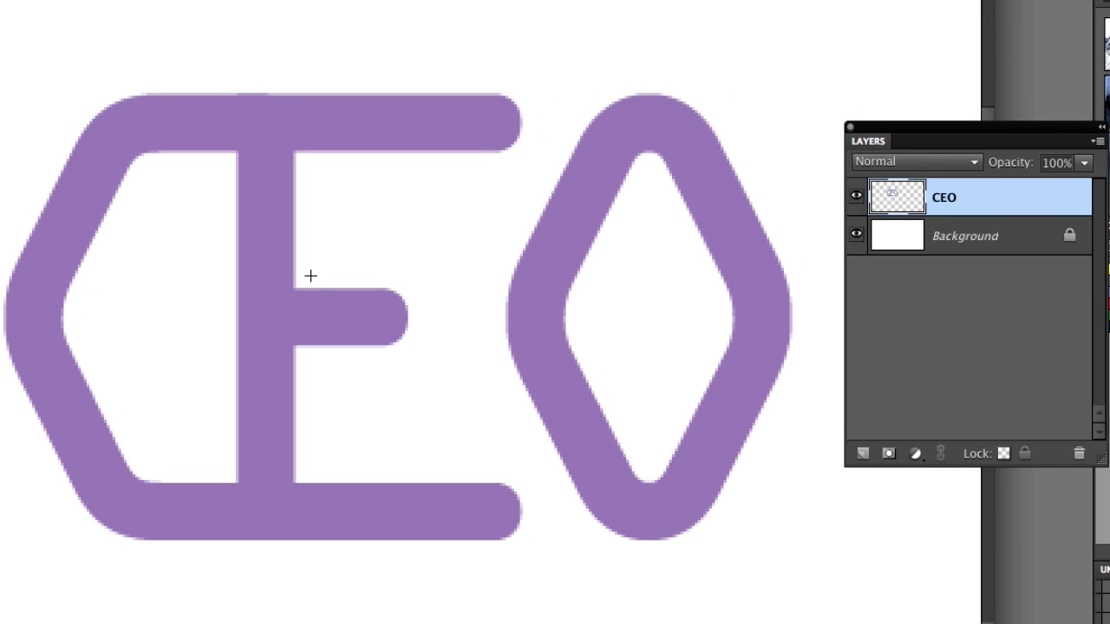
pyautogui.moveTo(326, 345); pyautogui.dragTo(375, 371)
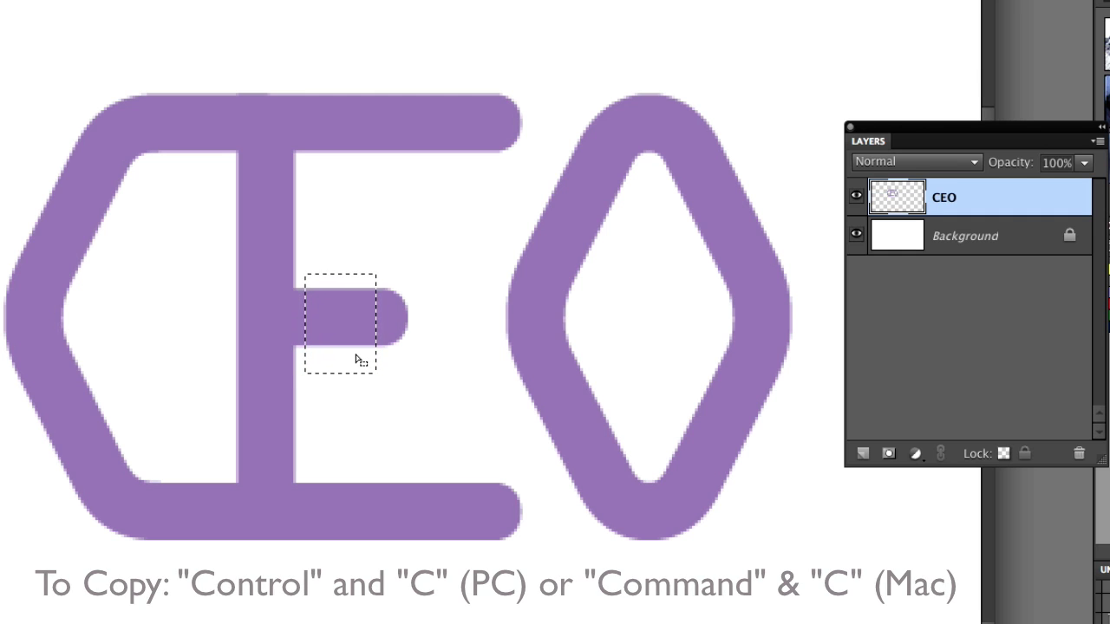
pyautogui.press('super+c')
pyautogui.press('super+v')
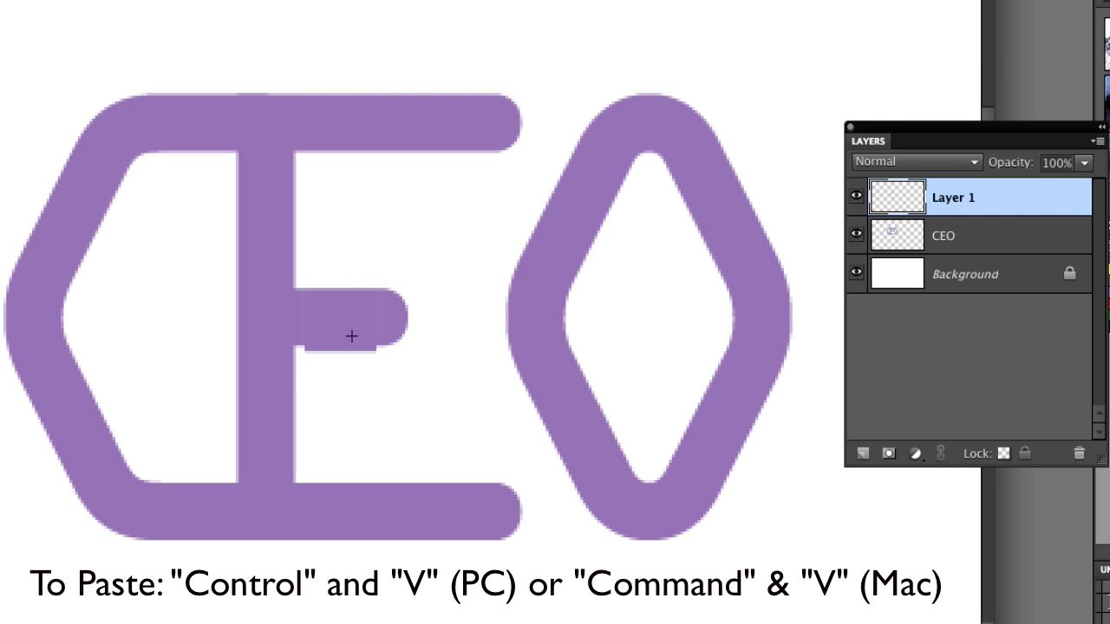
pyautogui.press('v')
pyautogui.moveTo(378, 319); pyautogui.dragTo(495, 336)
# - Paste further bar copies and drag each one right across into the O
pyautogui.press('super+v')
pyautogui.press('super+v')
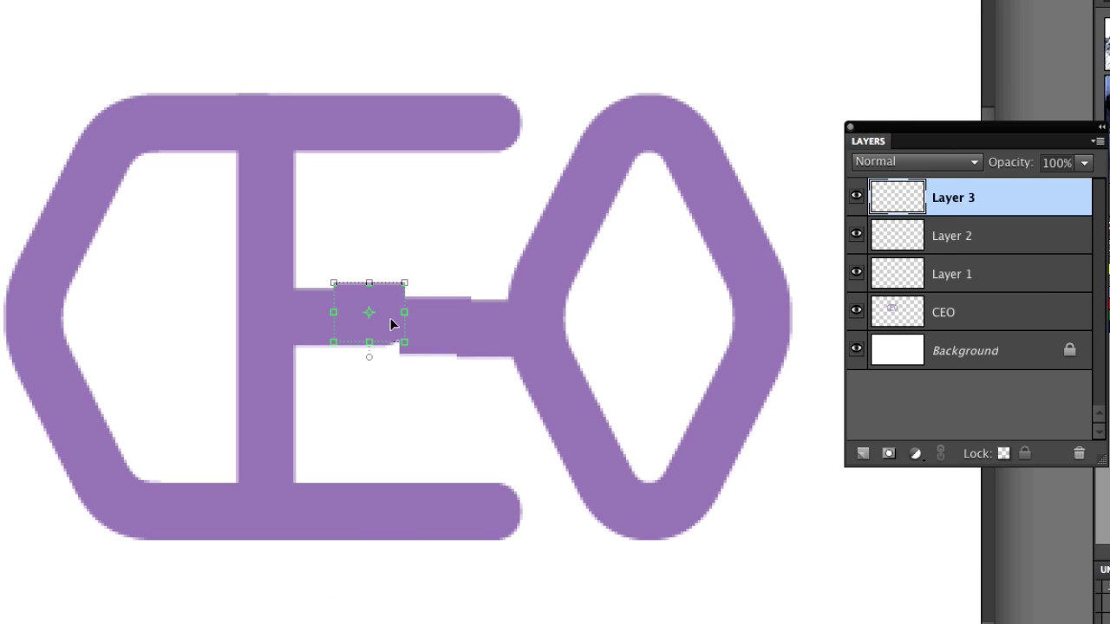
pyautogui.moveTo(396, 321); pyautogui.dragTo(565, 342)
pyautogui.press('super+v')
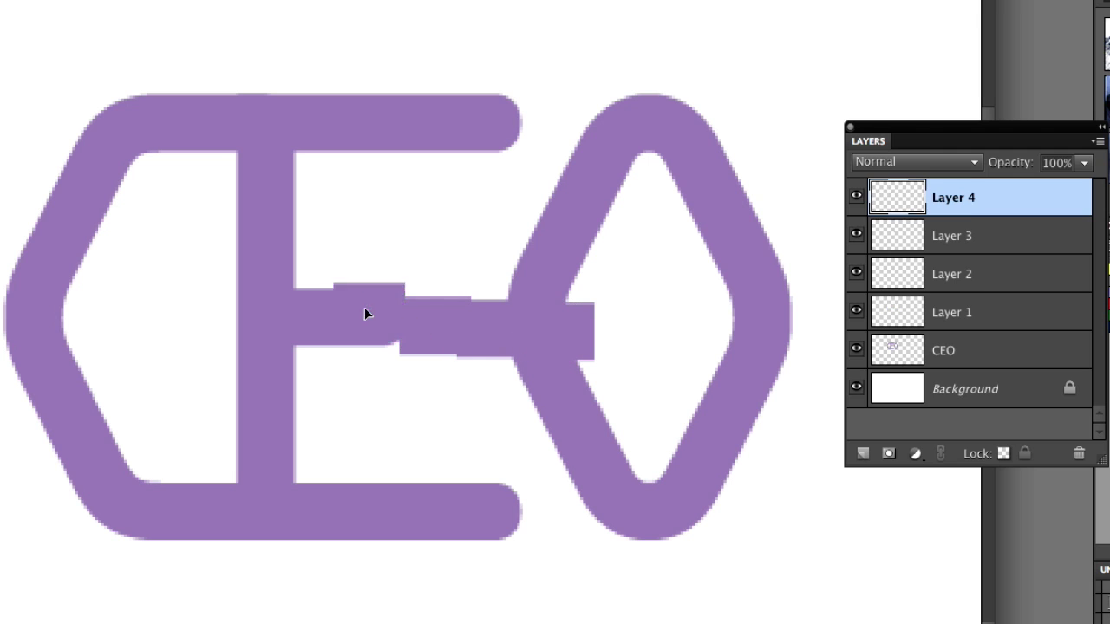
pyautogui.moveTo(367, 314); pyautogui.dragTo(621, 328)
pyautogui.press('super+v')
pyautogui.moveTo(362, 312); pyautogui.dragTo(667, 321)
pyautogui.press('super+v')
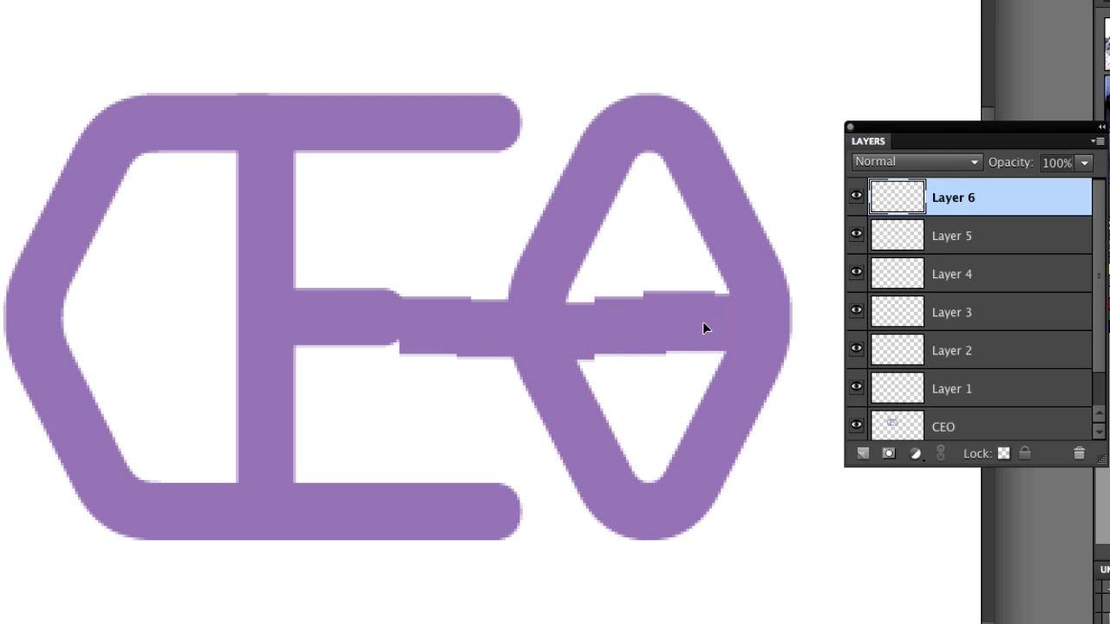
# - Nudge the bar pieces into line so they form one continuous bar
pyautogui.click(412, 324)
pyautogui.click(479, 312)
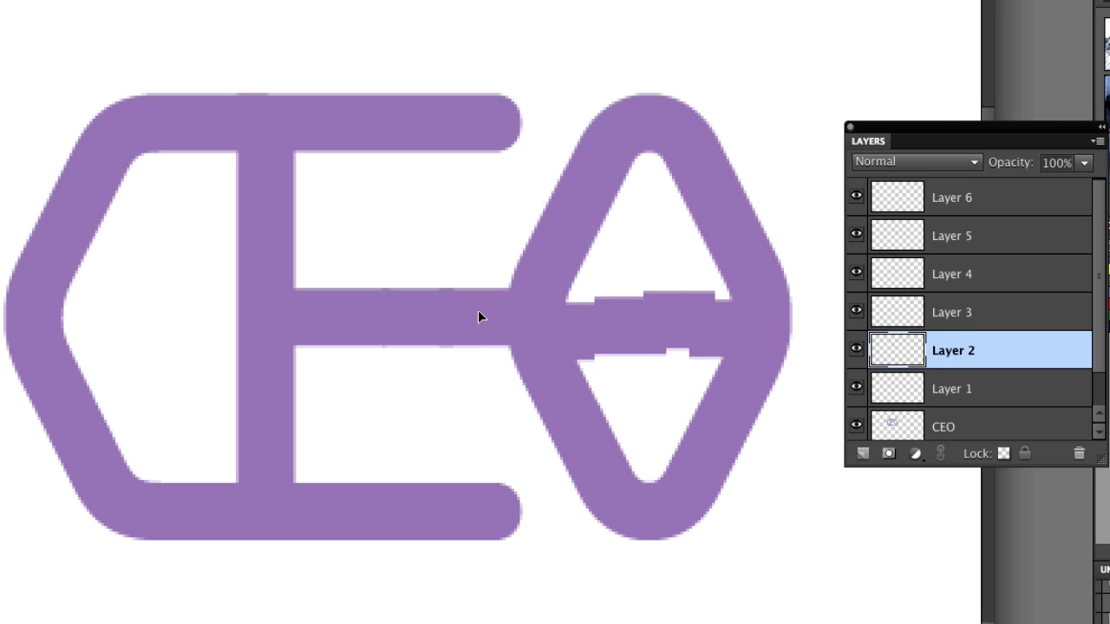
pyautogui.click(555, 318)
pyautogui.moveTo(554, 311); pyautogui.dragTo(531, 302)
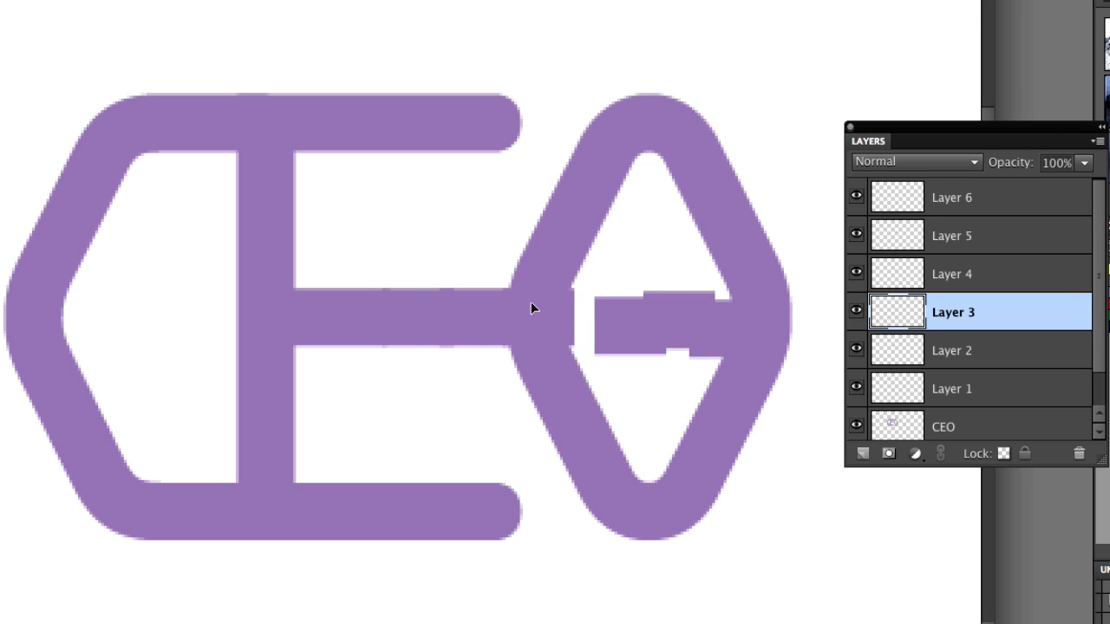
pyautogui.moveTo(644, 321); pyautogui.dragTo(614, 315)
pyautogui.click(645, 313)
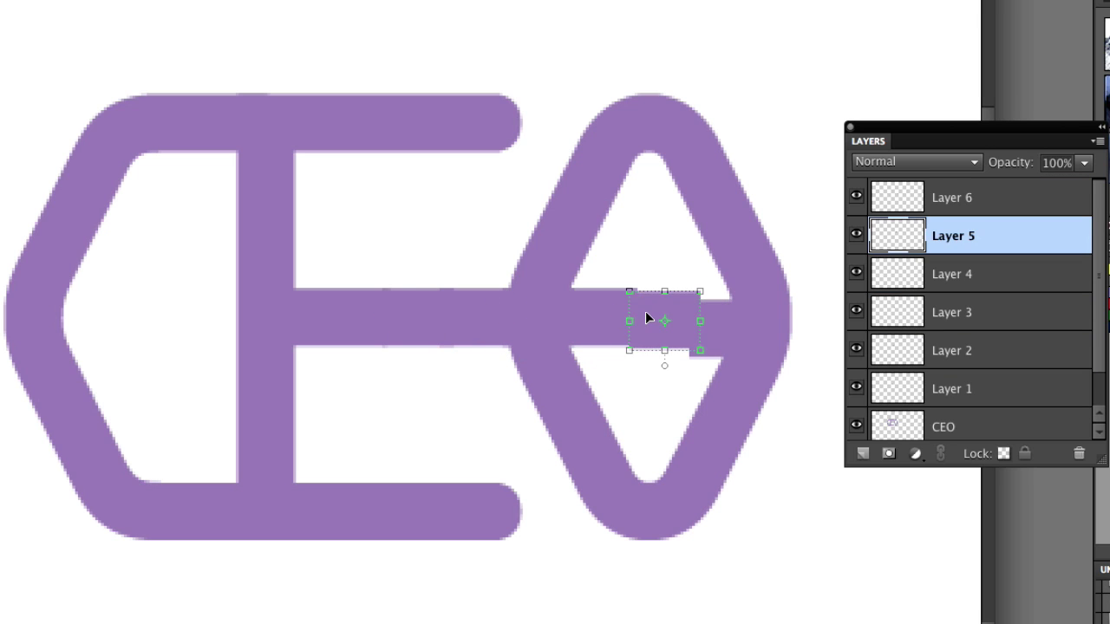
pyautogui.click(702, 311)
pyautogui.press('Up')
pyautogui.press('Up')
pyautogui.press('Up')
pyautogui.press('Up')
pyautogui.press('Up')
pyautogui.press('Up')
pyautogui.press('Up')
pyautogui.press('Up')
pyautogui.press('Up')
pyautogui.press('Up')
pyautogui.press('Up')
pyautogui.press('Up')
pyautogui.press('Up')
pyautogui.click(448, 399)
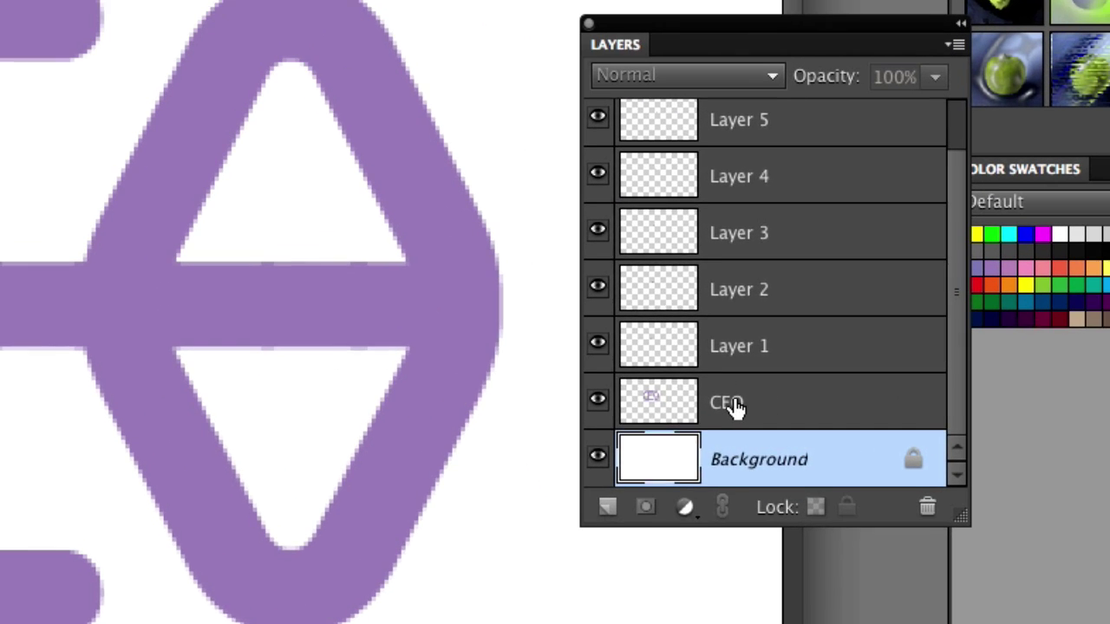
# - Merge the CEO layer with bar-piece Layers 1–5
pyautogui.click(953, 387)
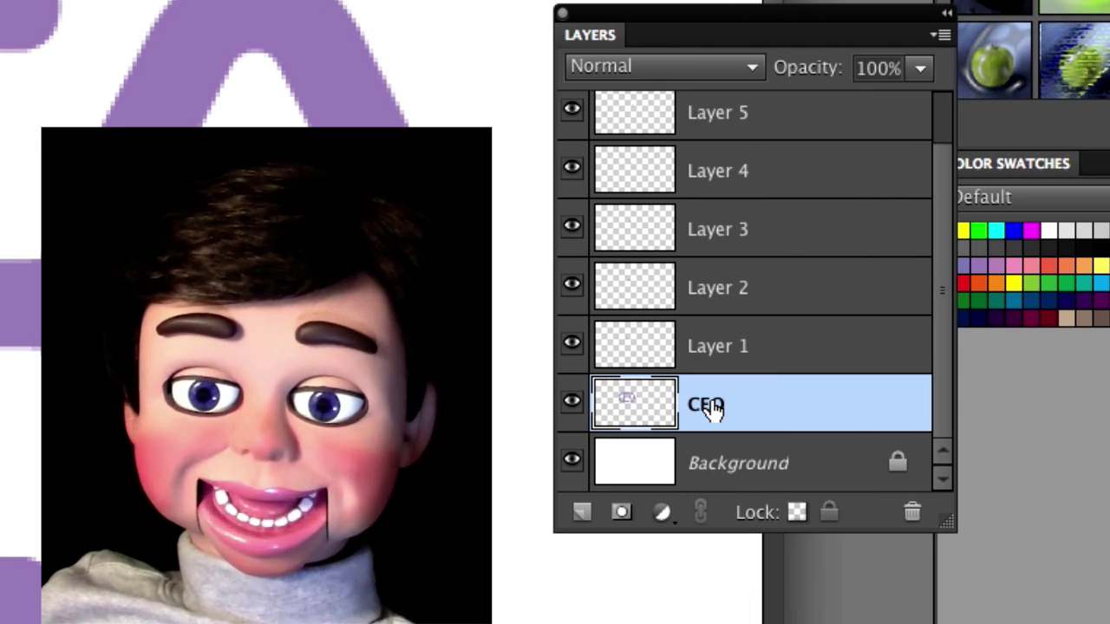
pyautogui.keyDown('shift'); pyautogui.click(719, 360); pyautogui.keyUp('shift')
pyautogui.keyDown('shift'); pyautogui.click(716, 290); pyautogui.keyUp('shift')
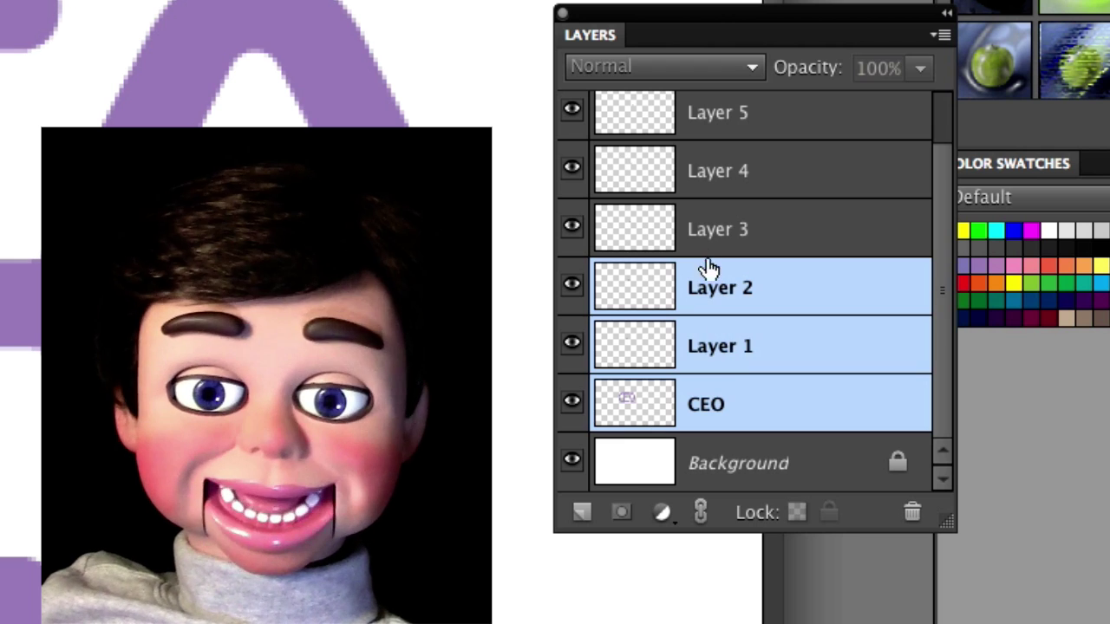
pyautogui.keyDown('shift'); pyautogui.click(706, 228); pyautogui.keyUp('shift')
pyautogui.keyDown('shift'); pyautogui.click(704, 173); pyautogui.keyUp('shift')
pyautogui.keyDown('shift'); pyautogui.click(694, 116); pyautogui.keyUp('shift')
pyautogui.rightClick(695, 165)
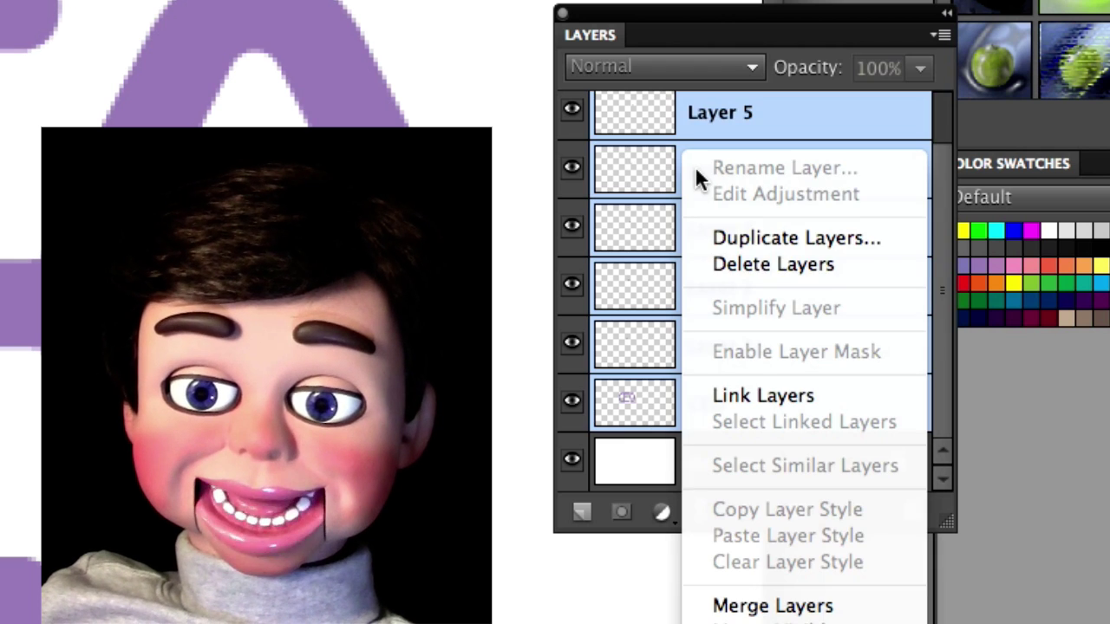
pyautogui.click(771, 606)
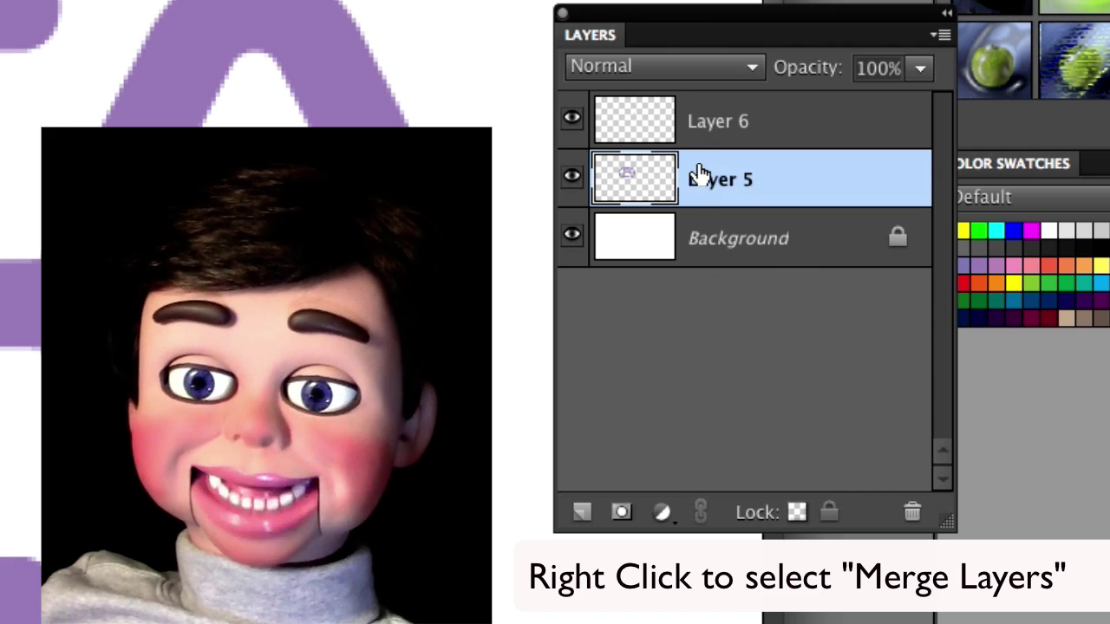
# - Merge the result with Layer 6 into a single logo layer
pyautogui.keyDown('shift'); pyautogui.click(703, 137); pyautogui.keyUp('shift')
pyautogui.rightClick(698, 130)
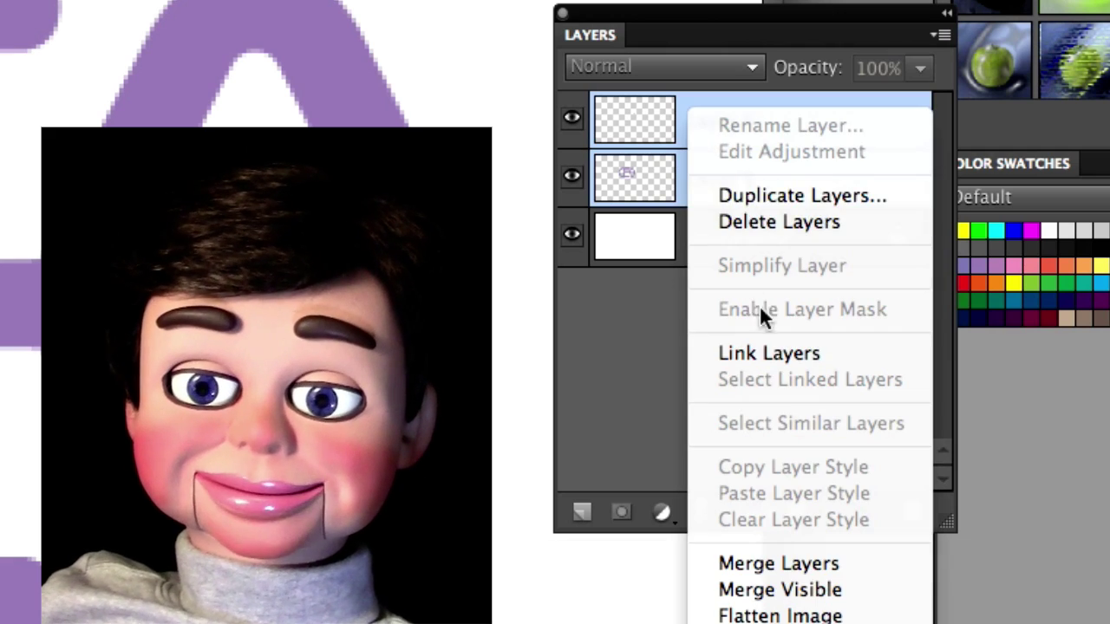
pyautogui.click(775, 570)
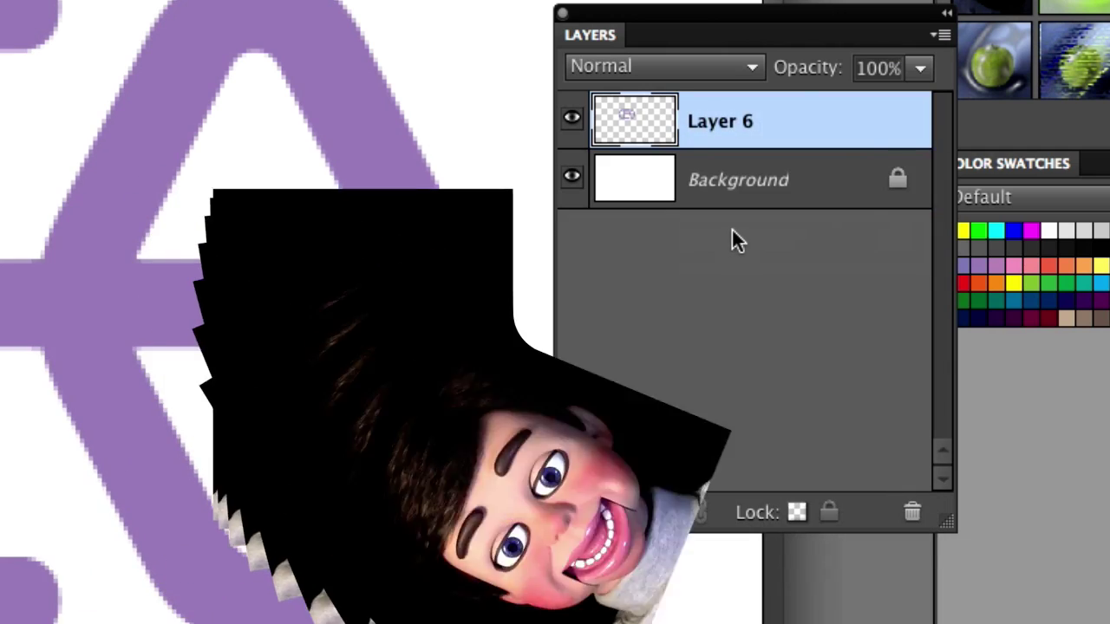
# - In Layer Style settings, enable a drop shadow at 57% opacity
pyautogui.click(199, 16)
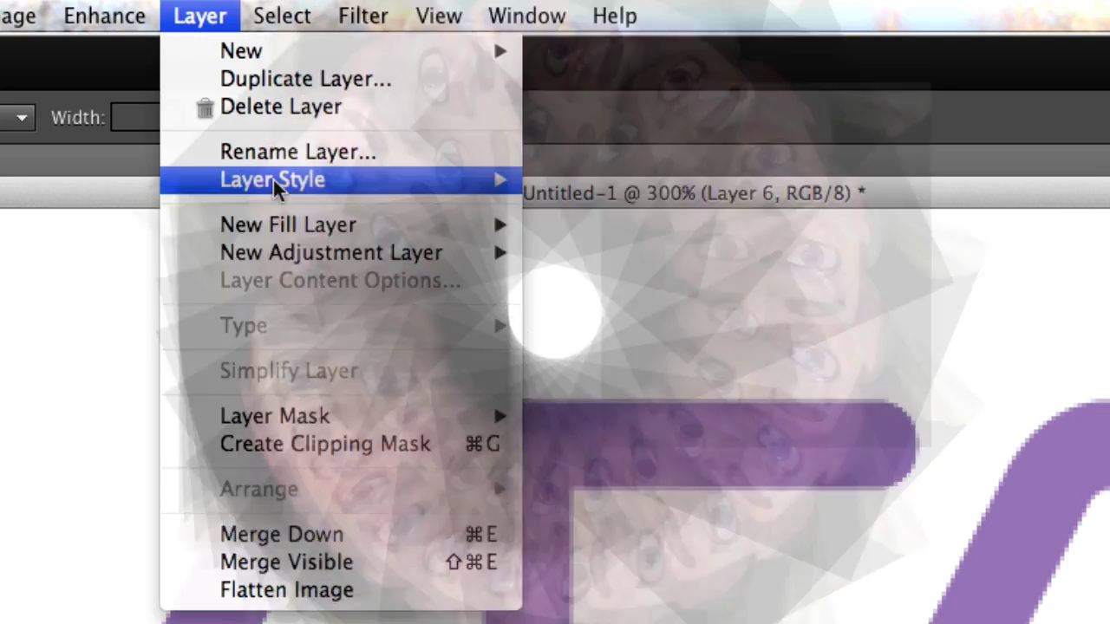
pyautogui.moveTo(275, 179)
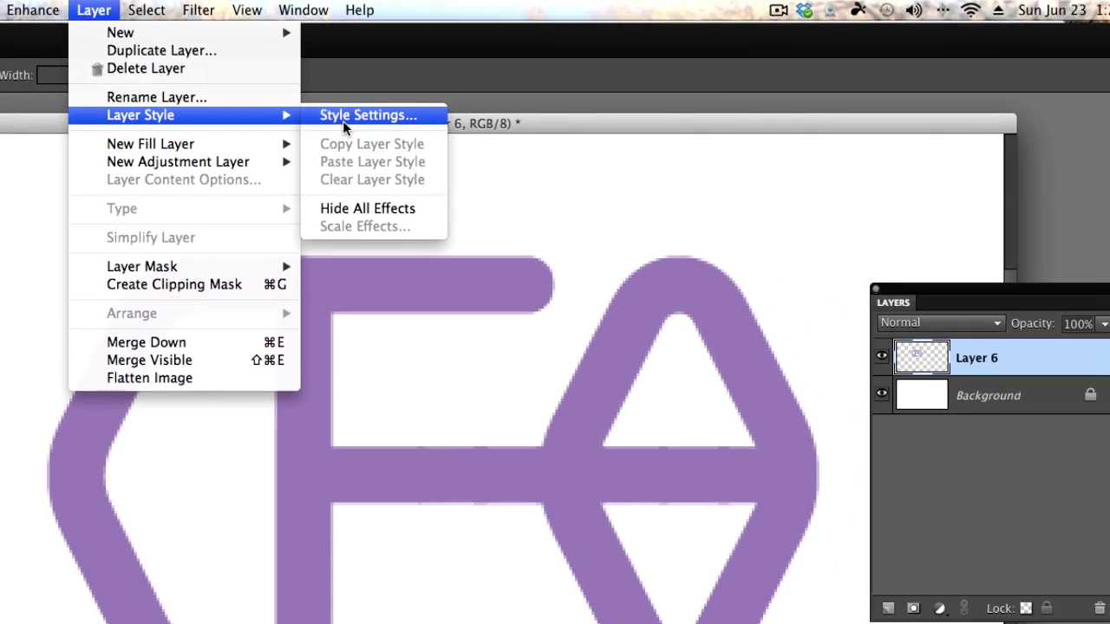
pyautogui.click(579, 186)
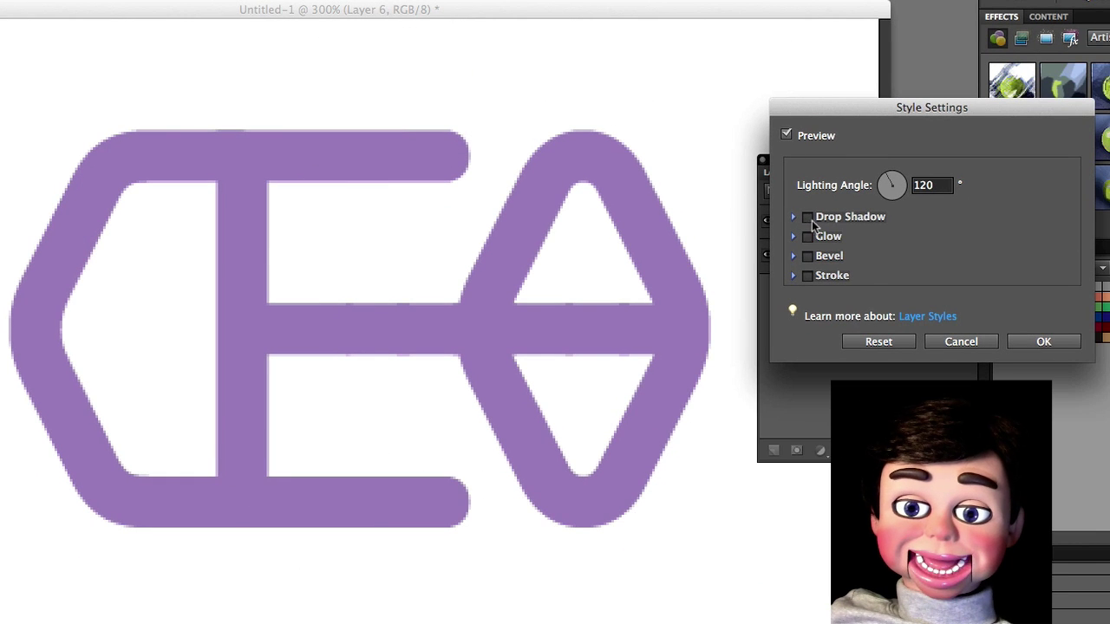
pyautogui.click(807, 217)
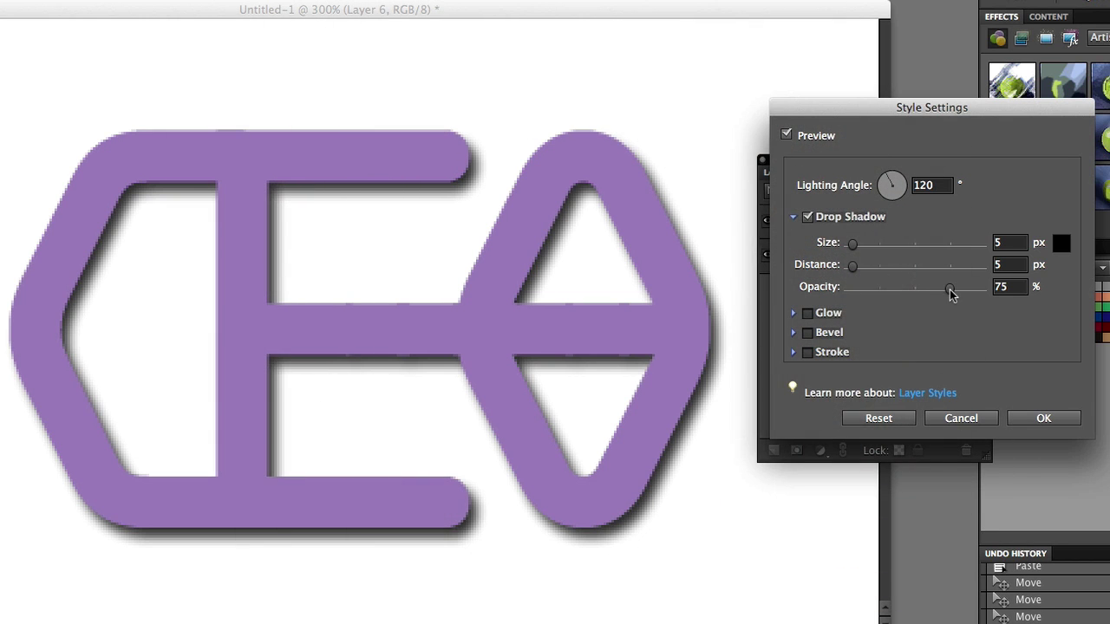
pyautogui.moveTo(949, 290); pyautogui.dragTo(927, 296)
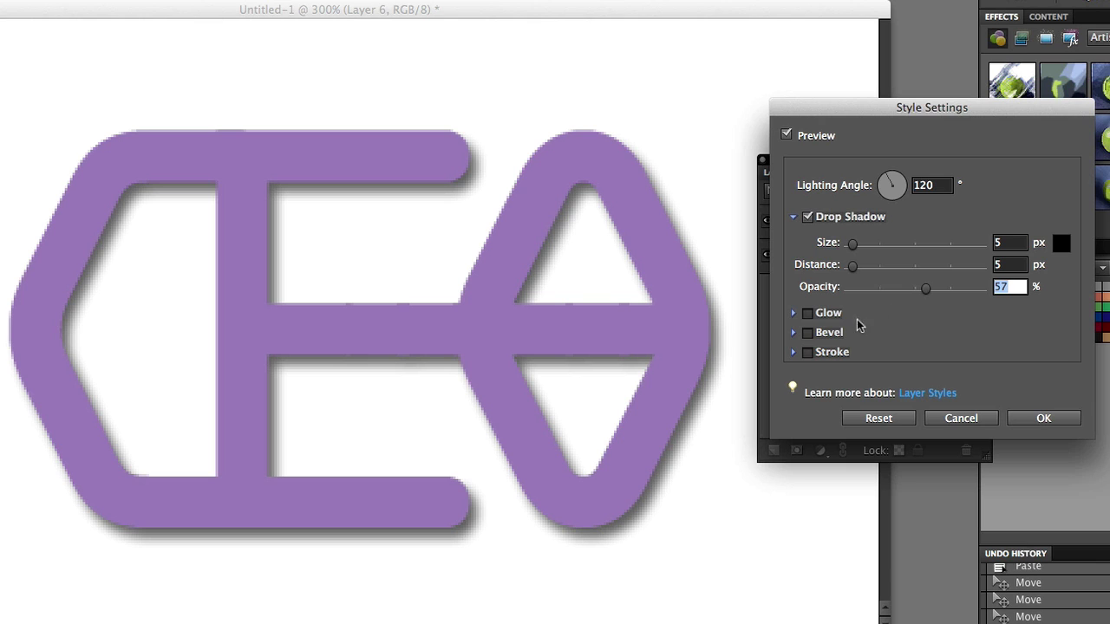
# - Add a 3 px bevel, leave glow and stroke off, and apply the styles
pyautogui.click(807, 313)
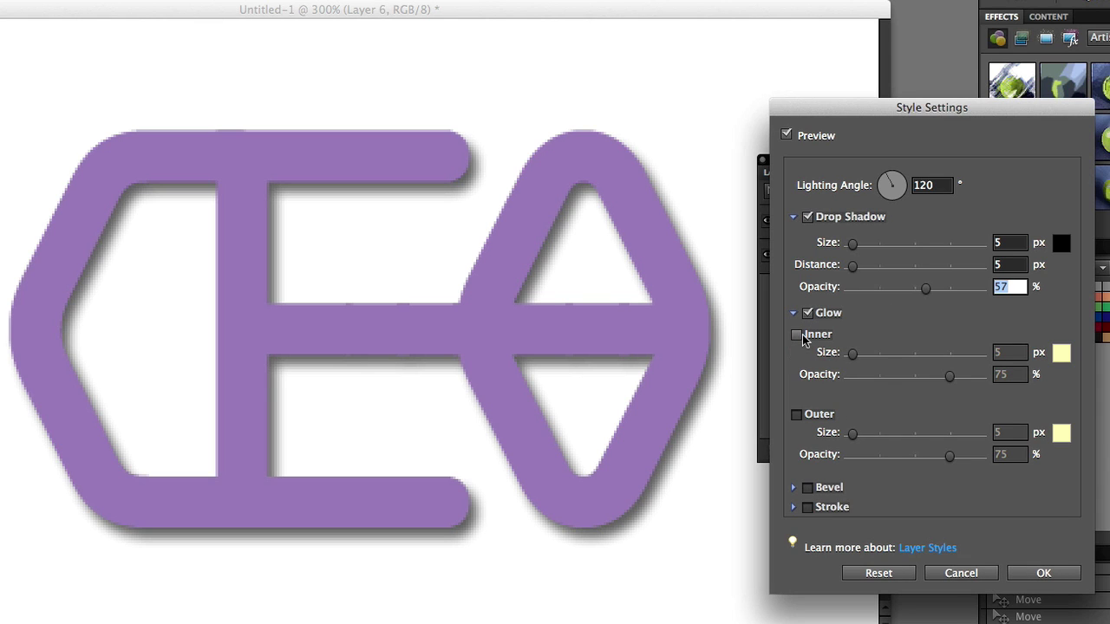
pyautogui.click(798, 335)
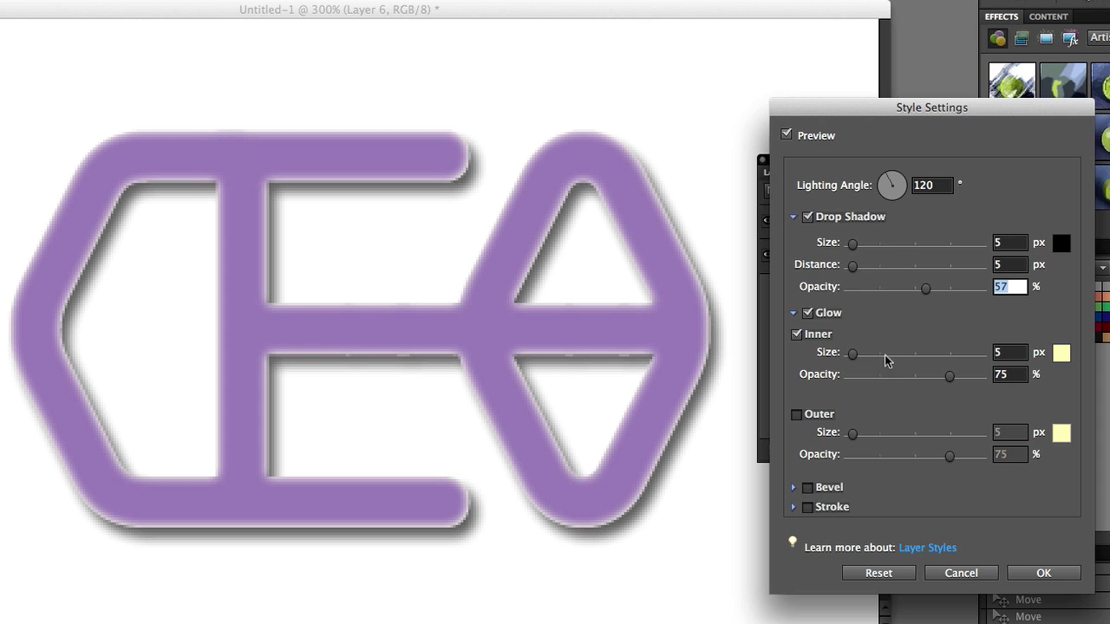
pyautogui.moveTo(854, 360); pyautogui.dragTo(858, 363)
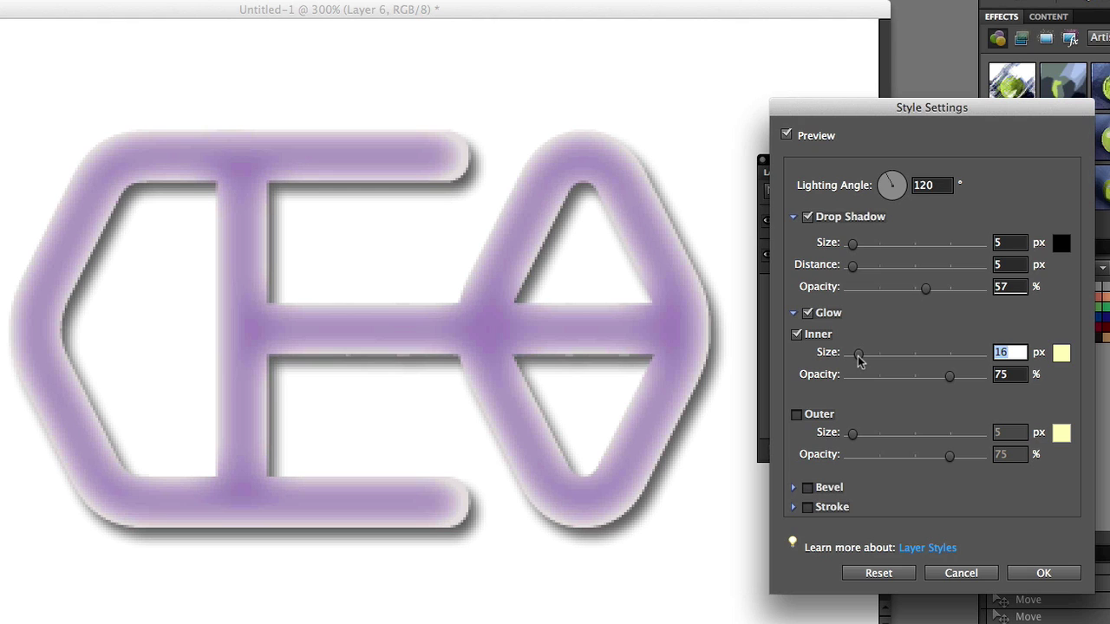
pyautogui.moveTo(858, 363); pyautogui.dragTo(857, 362)
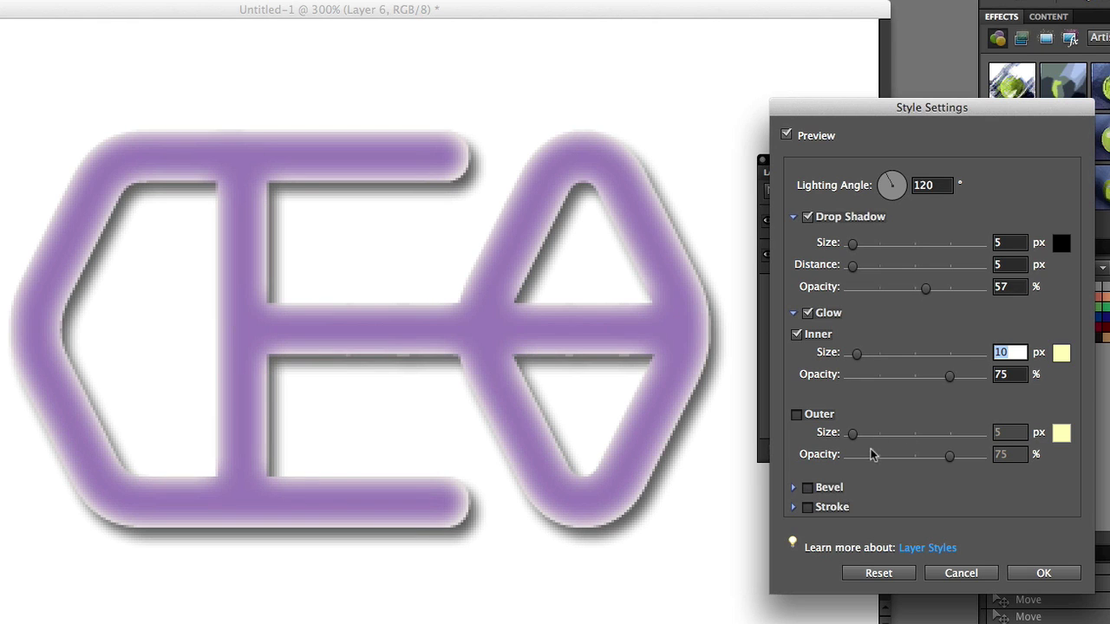
pyautogui.click(808, 488)
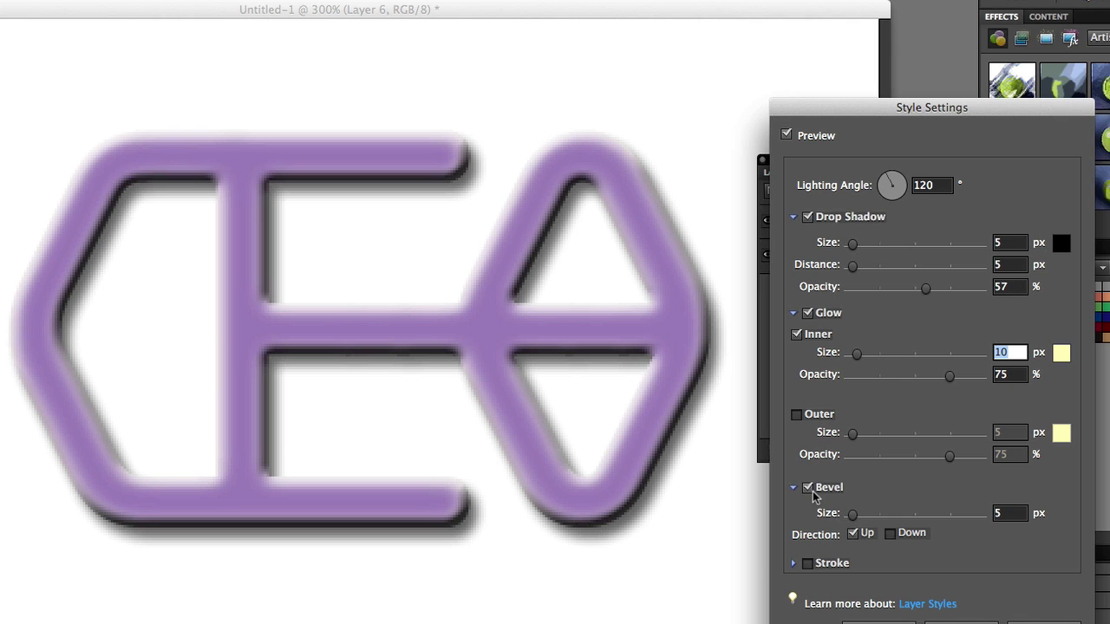
pyautogui.click(808, 313)
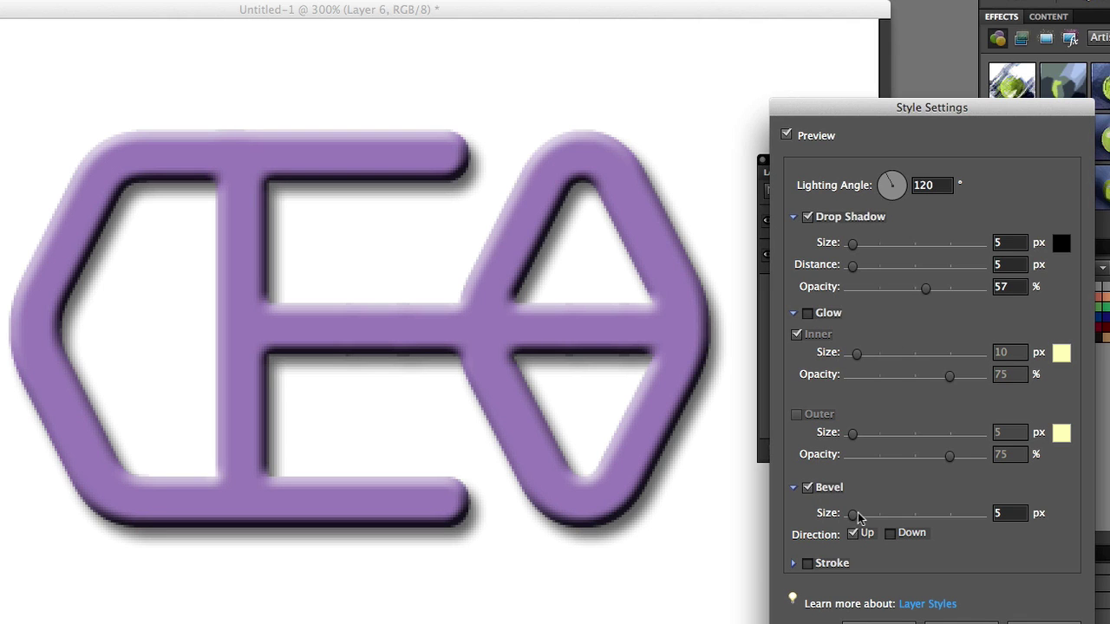
pyautogui.moveTo(857, 516); pyautogui.dragTo(850, 518)
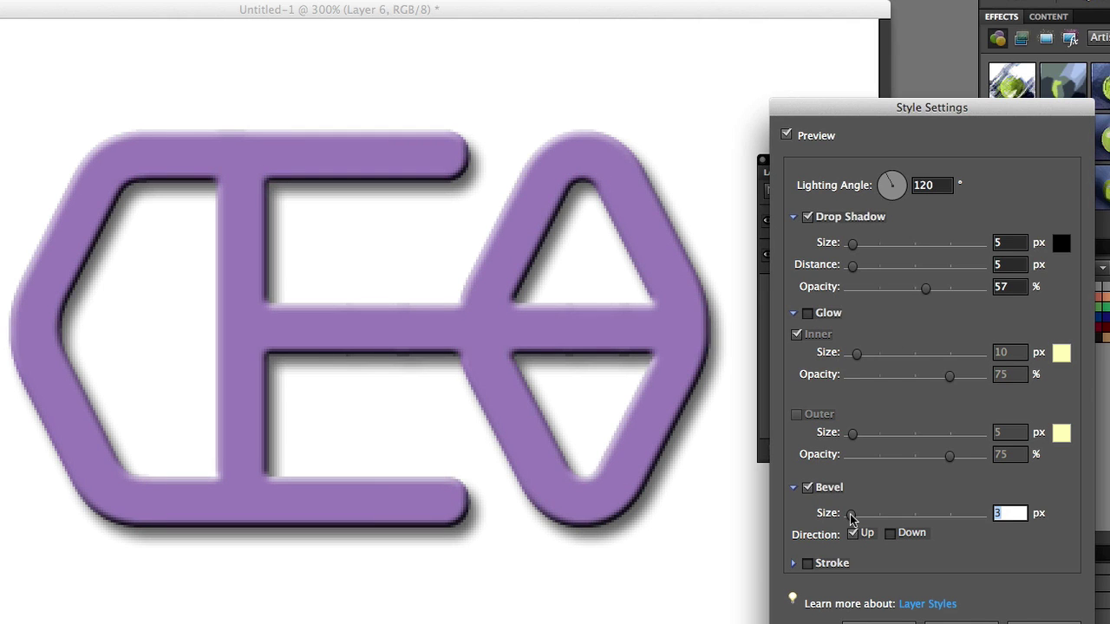
pyautogui.click(807, 563)
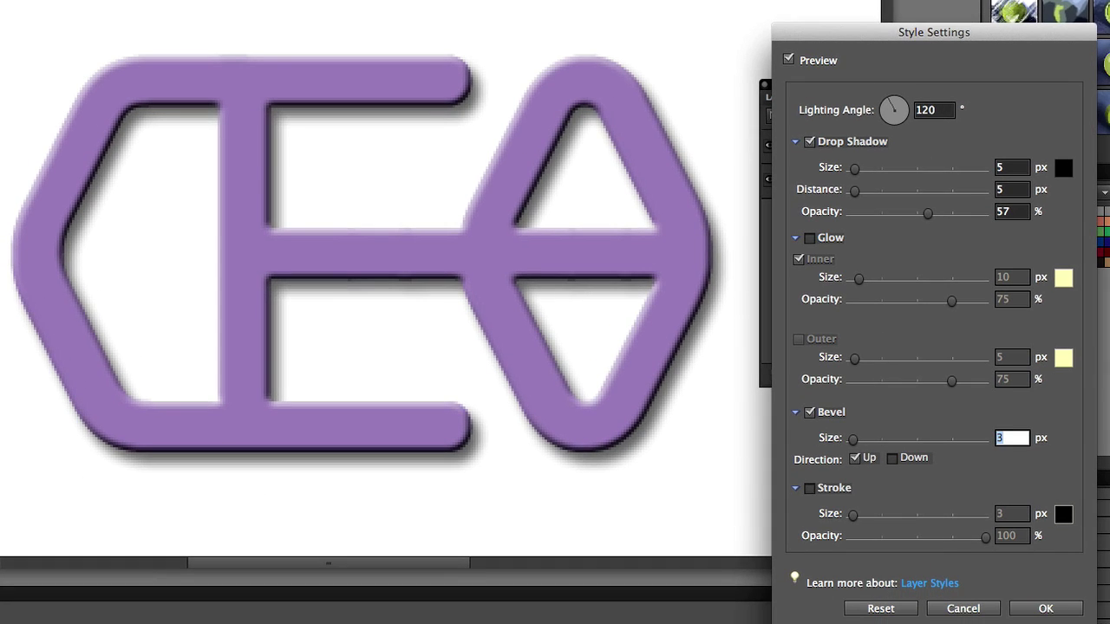
pyautogui.click(1043, 608)
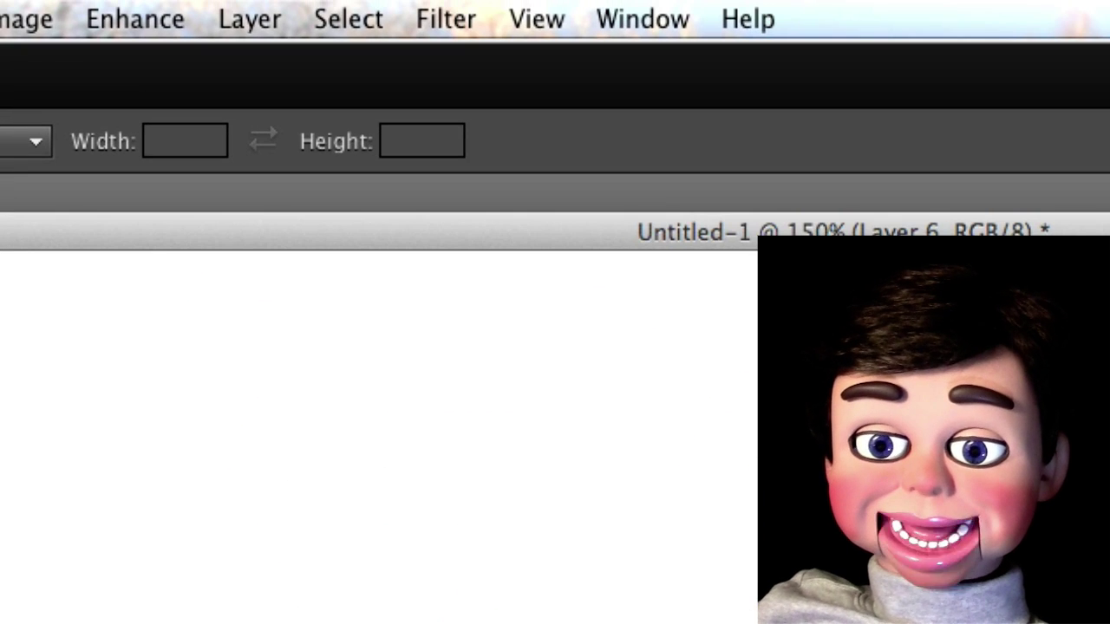
# - Remove the bevel and add a pink inner glow of 16 px at 68% opacity
pyautogui.click(247, 19)
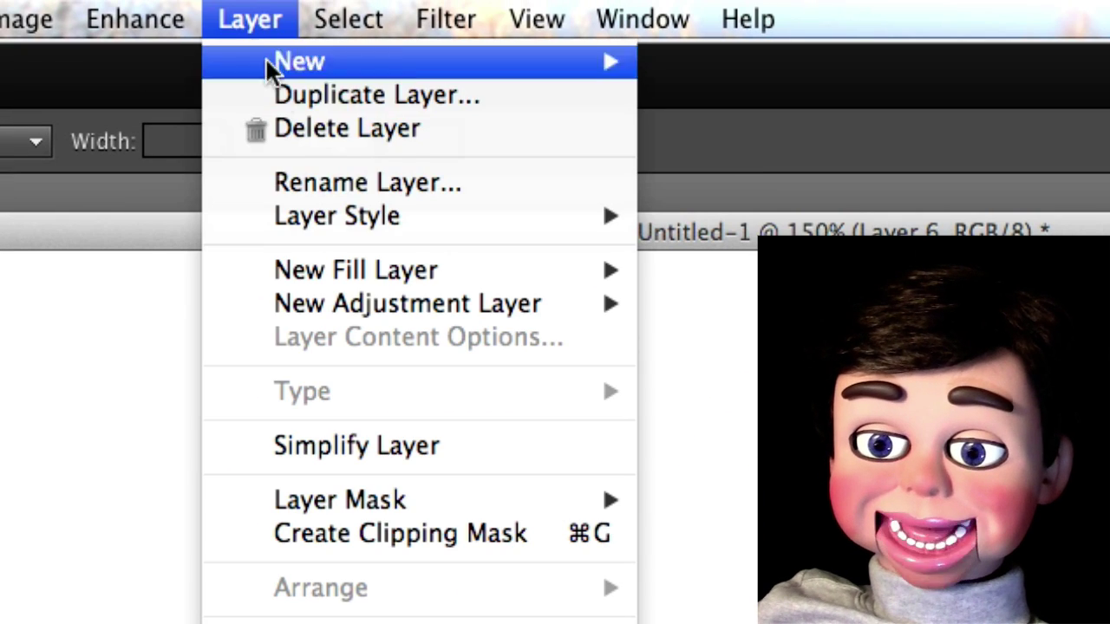
pyautogui.moveTo(421, 218)
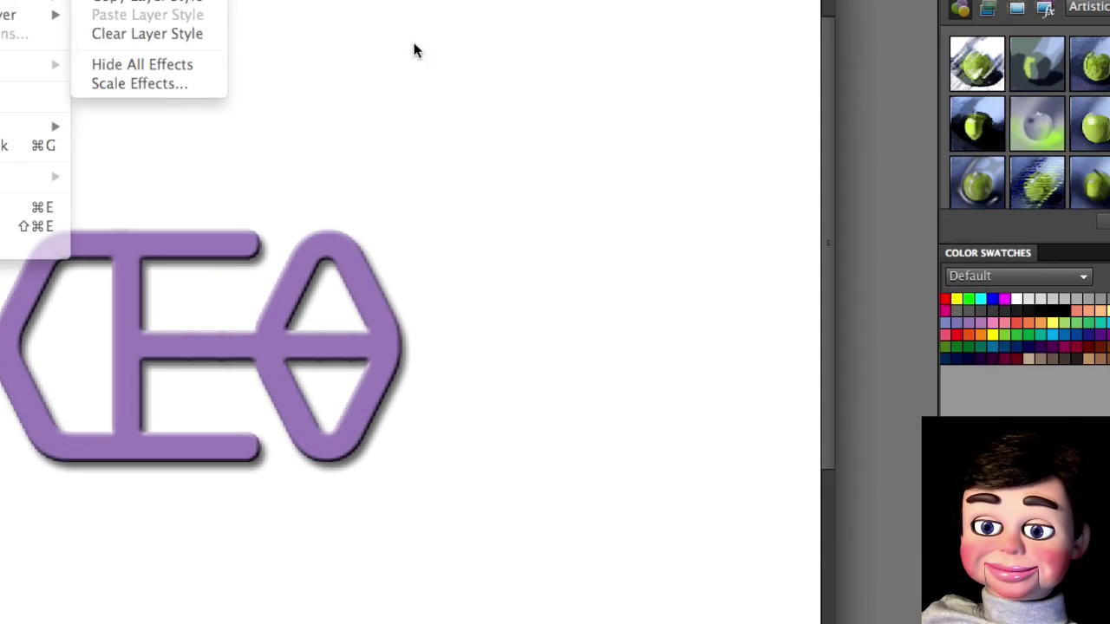
pyautogui.click(143, 1)
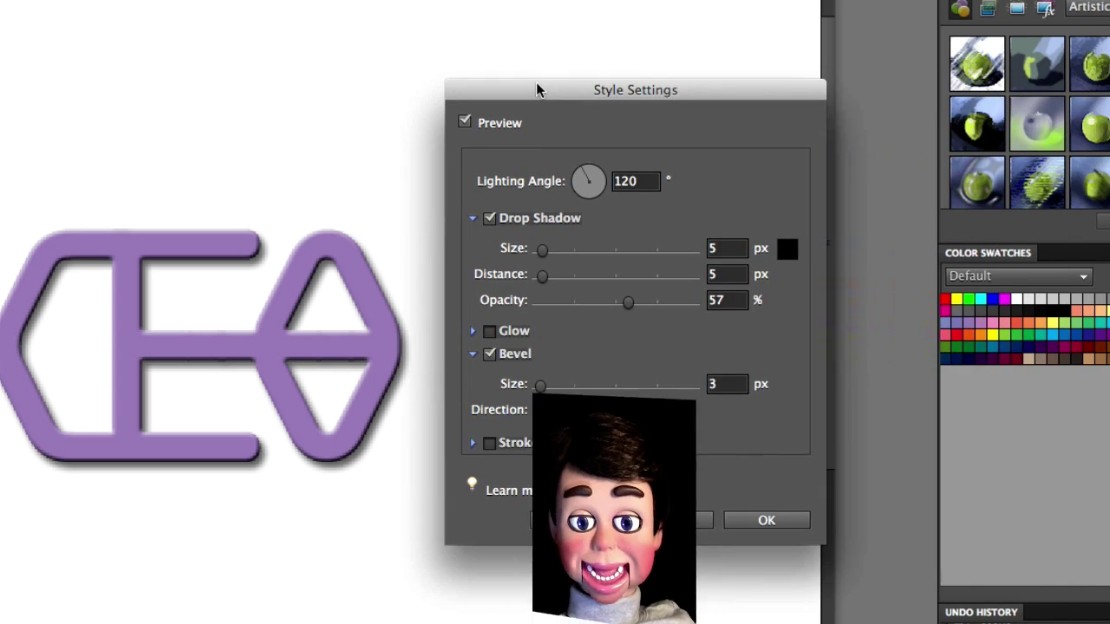
pyautogui.moveTo(536, 89); pyautogui.dragTo(534, 90)
pyautogui.click(486, 333)
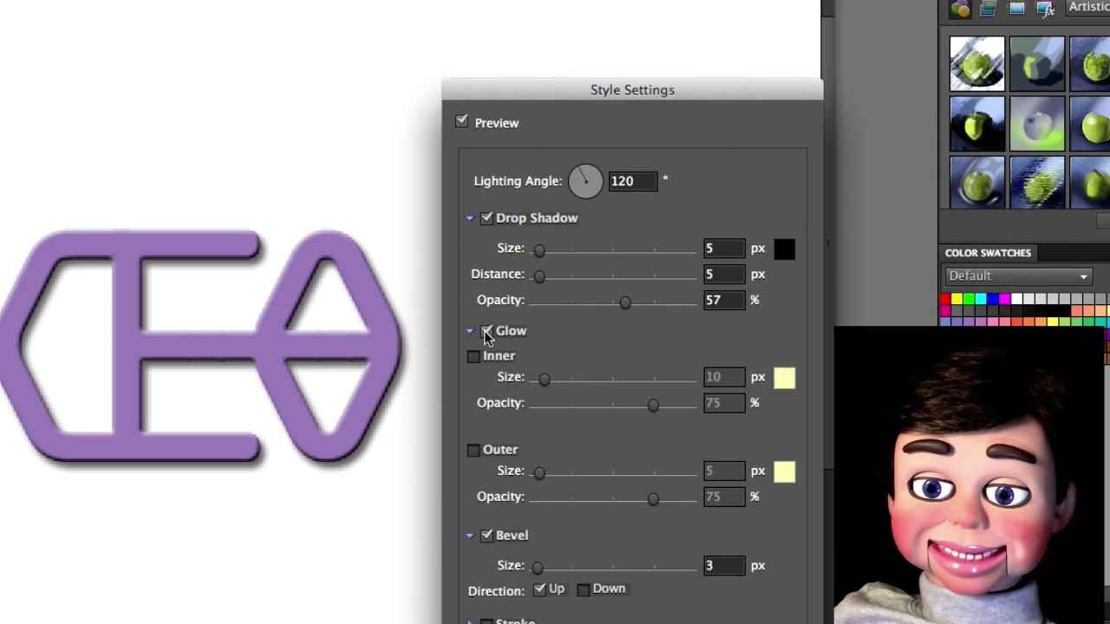
pyautogui.click(488, 538)
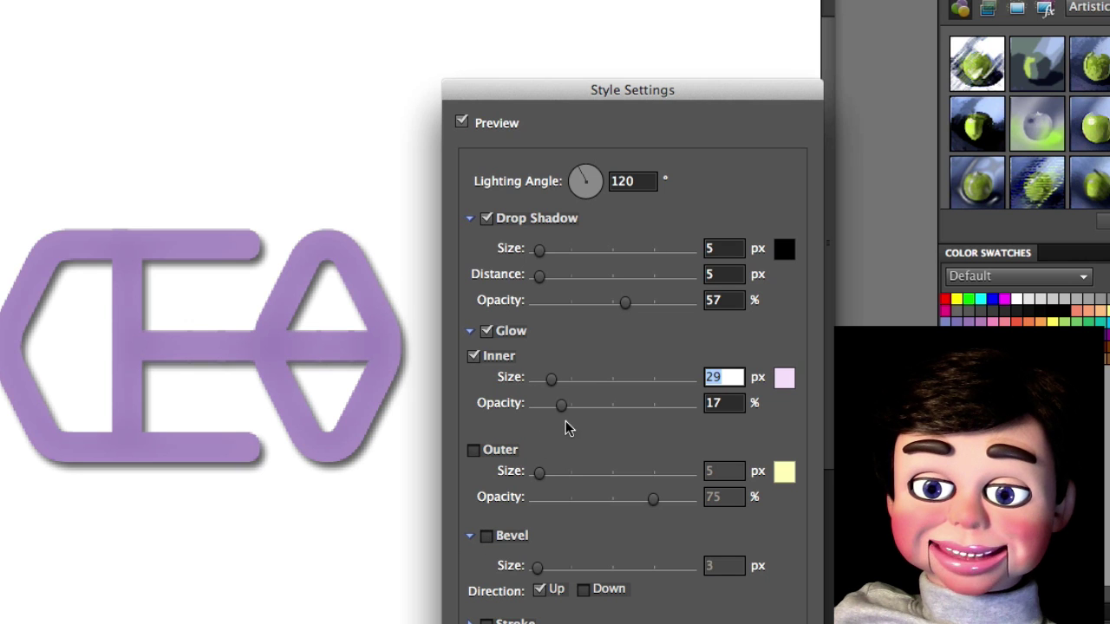
pyautogui.moveTo(568, 416); pyautogui.dragTo(642, 409)
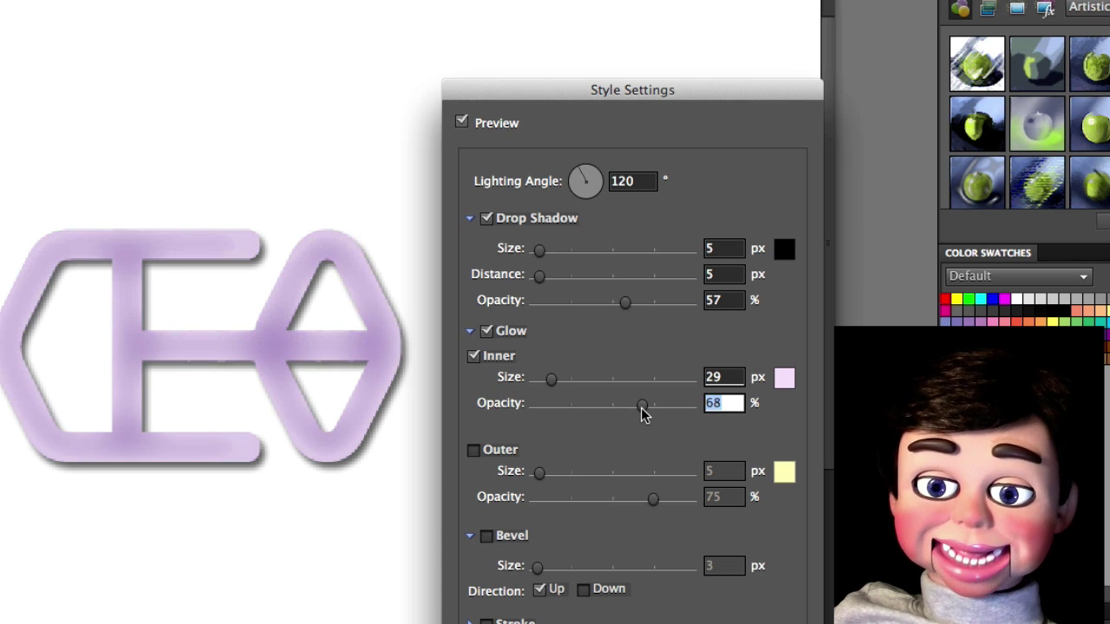
pyautogui.moveTo(550, 380)
pyautogui.mouseDown()
pyautogui.moveTo(560, 384)
pyautogui.moveTo(545, 386)
pyautogui.mouseUp()
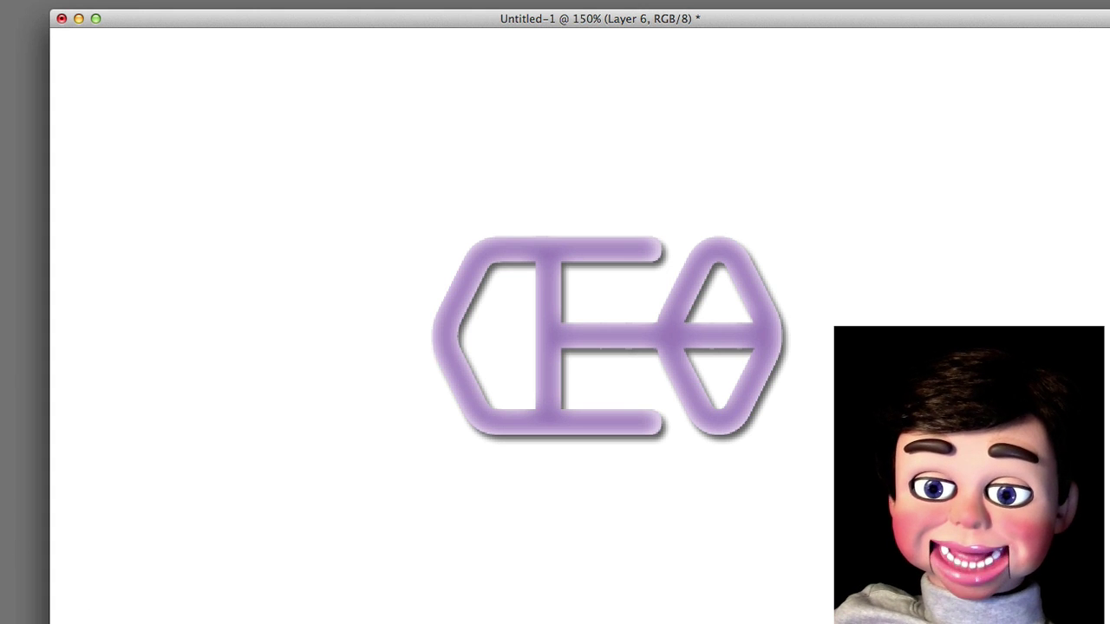
# - Zoom the view out to 100% to see the finished glowing, shadowed CEO logo
pyautogui.press('super+minus')
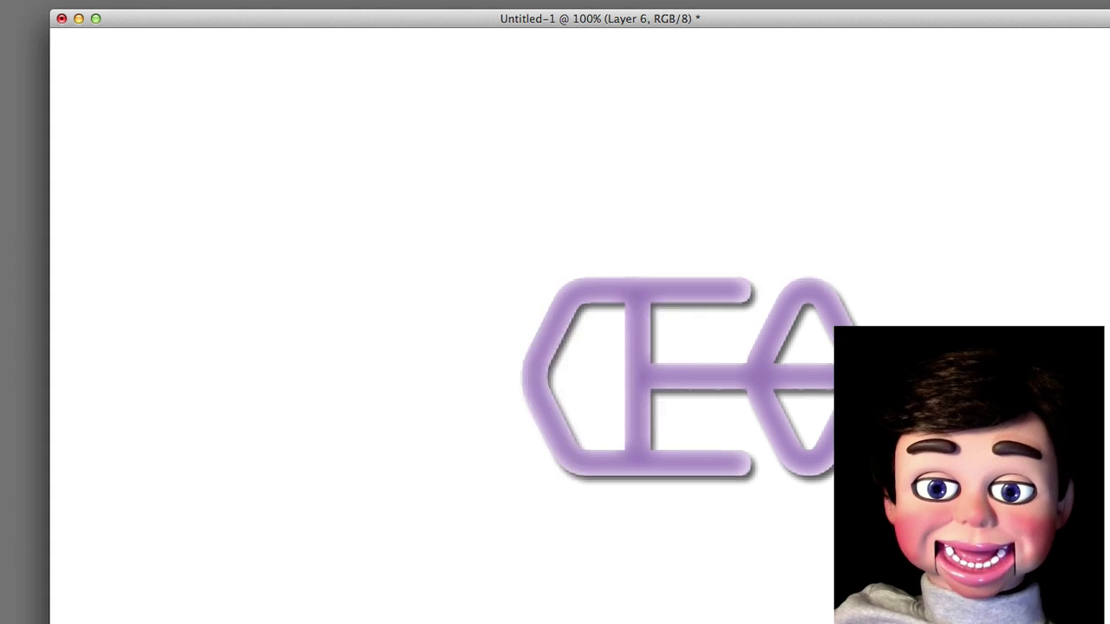